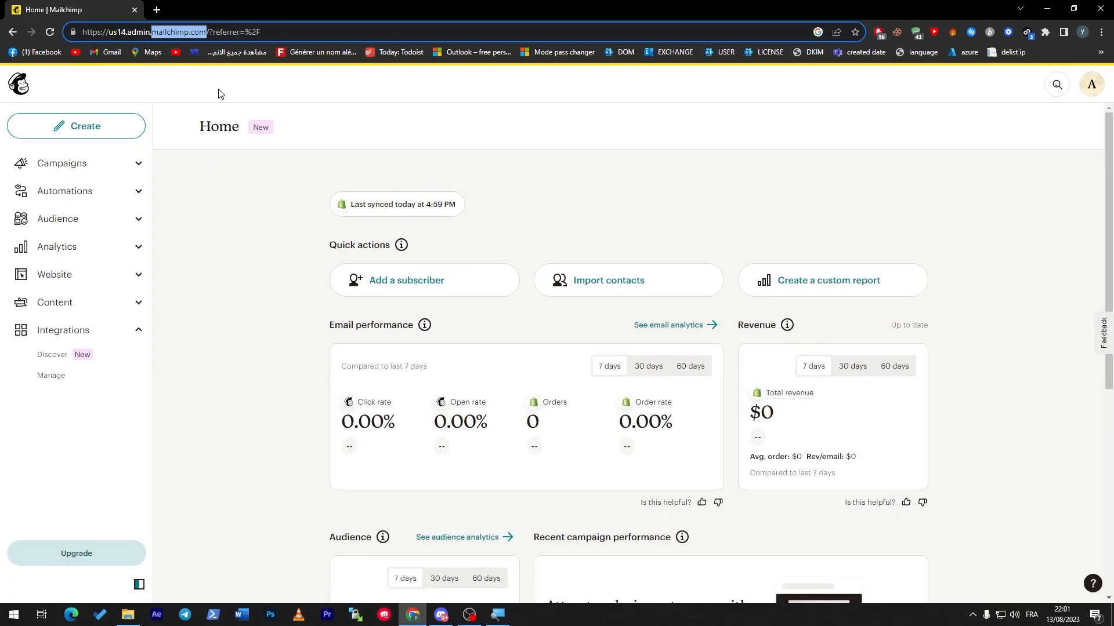
# - Start creating new content, look through the Email and Website options, and expand the Signup Form types
pyautogui.click(636, 254)
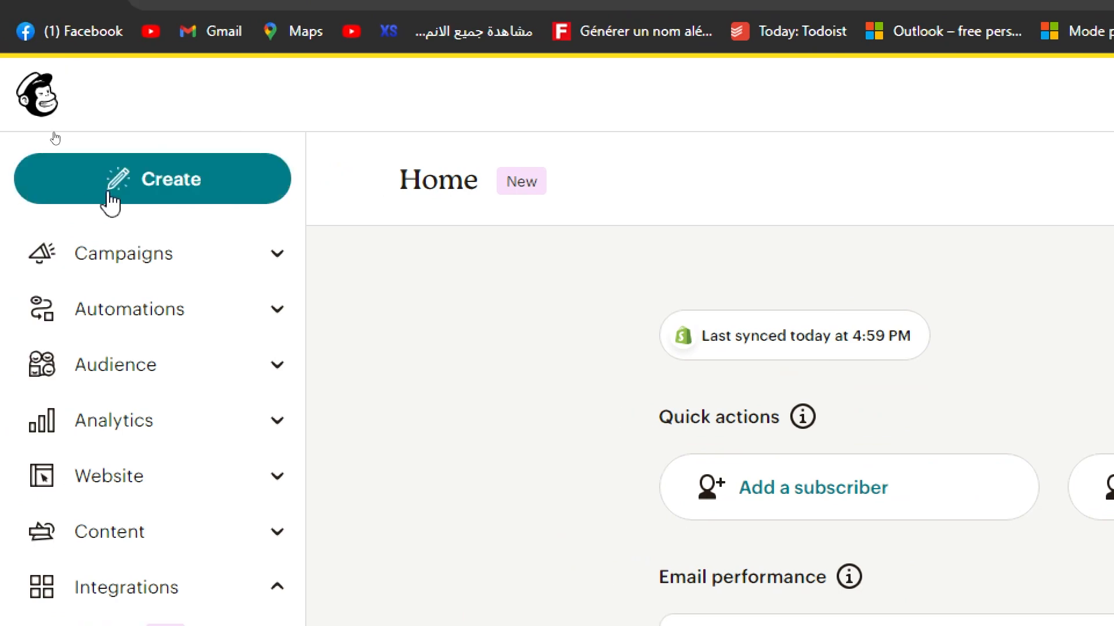
pyautogui.click(56, 132)
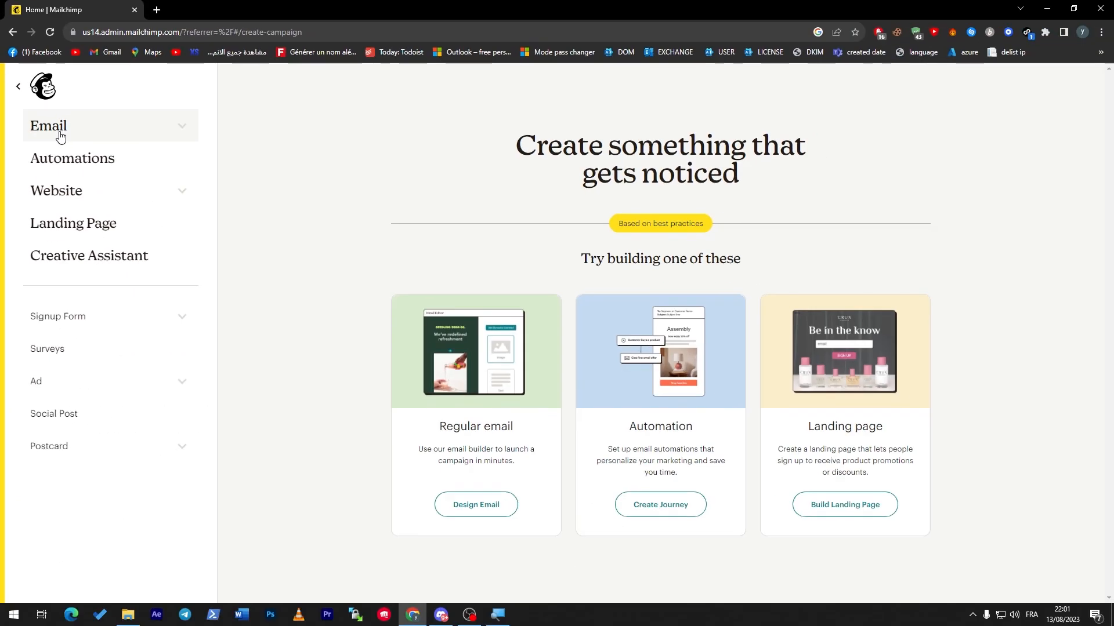
pyautogui.click(132, 144)
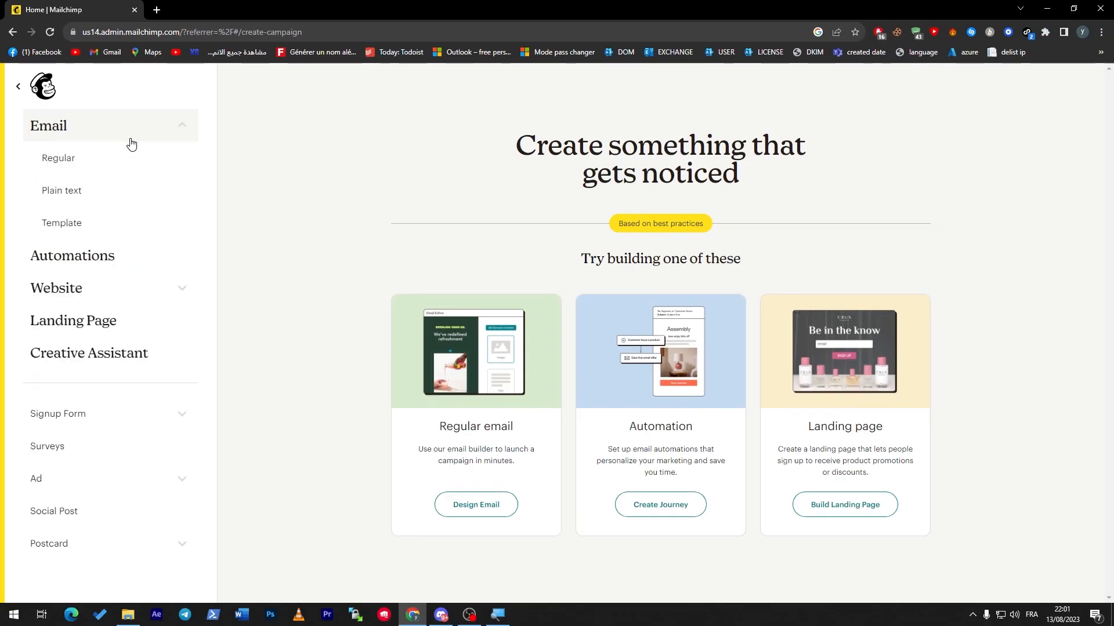
pyautogui.click(145, 133)
pyautogui.click(157, 203)
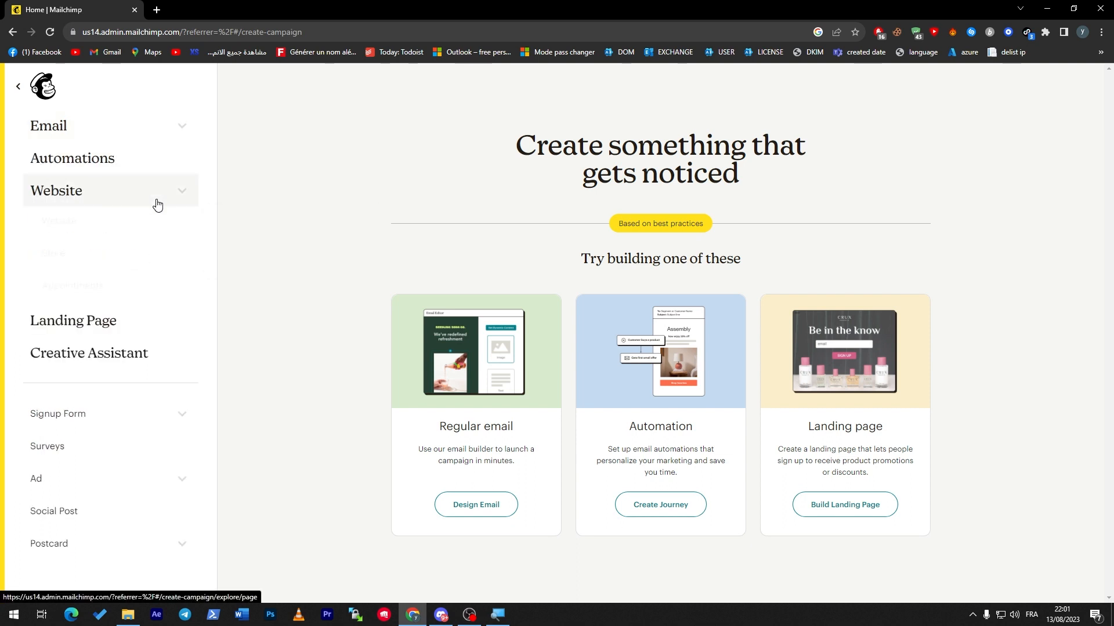
pyautogui.click(157, 203)
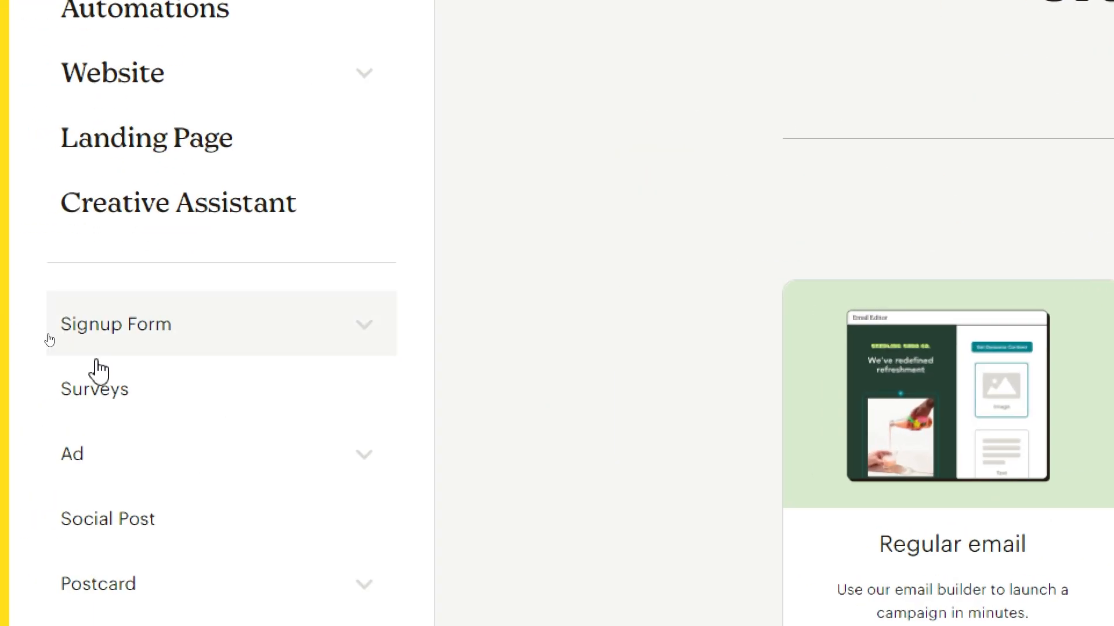
pyautogui.click(170, 342)
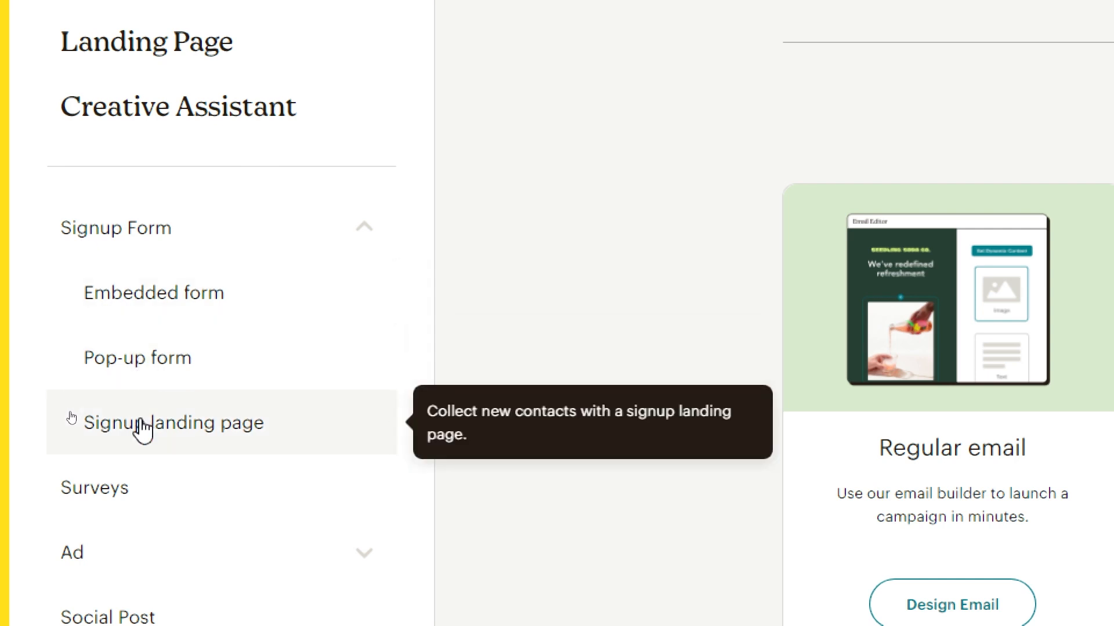
# - Compare the Embedded form, Pop-up form and Signup landing page options for collecting contacts
pyautogui.click(181, 313)
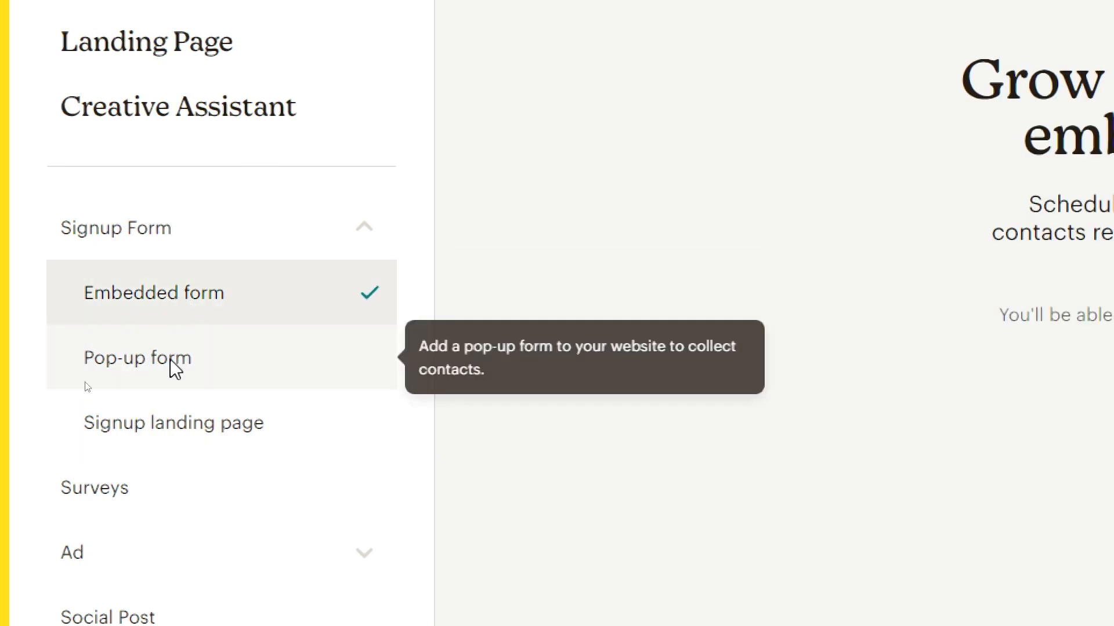
pyautogui.click(169, 372)
pyautogui.click(177, 423)
pyautogui.click(214, 292)
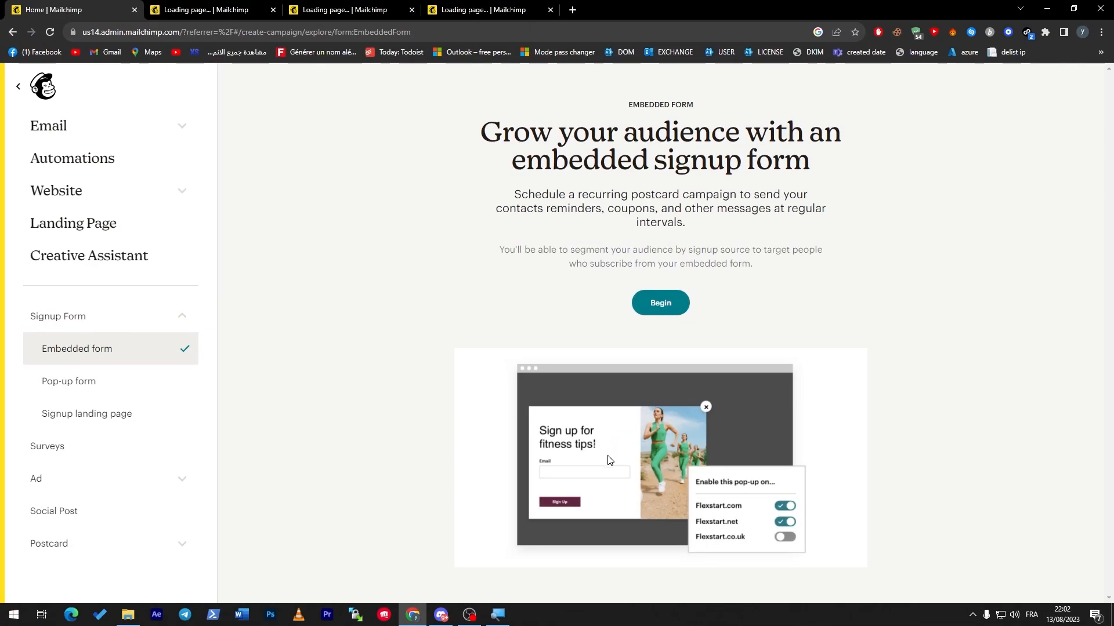
pyautogui.click(107, 381)
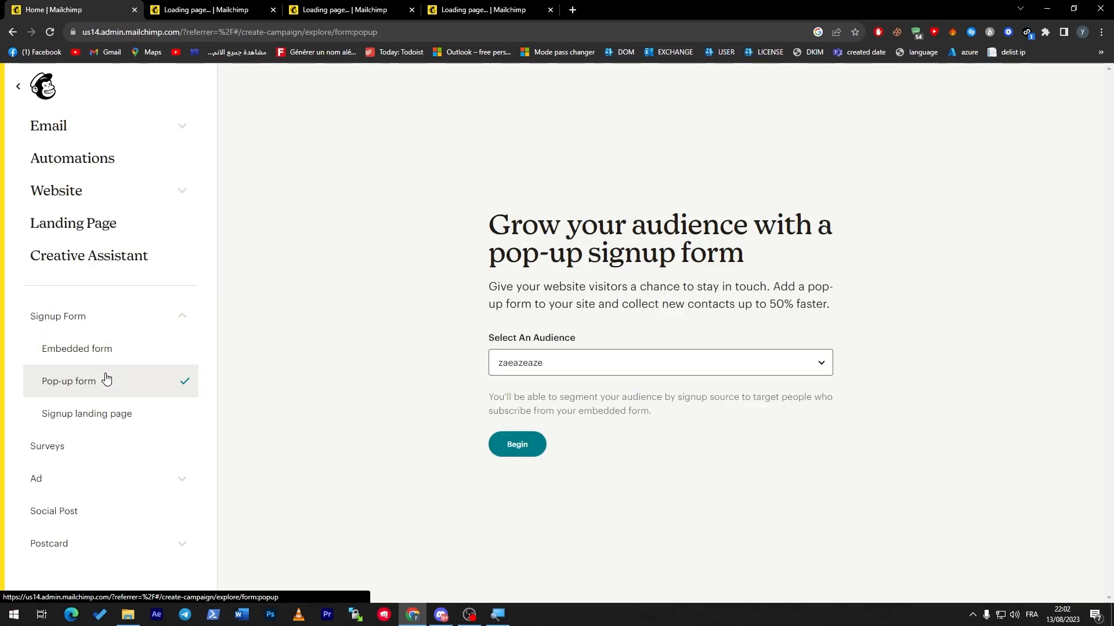
pyautogui.click(68, 420)
pyautogui.click(82, 355)
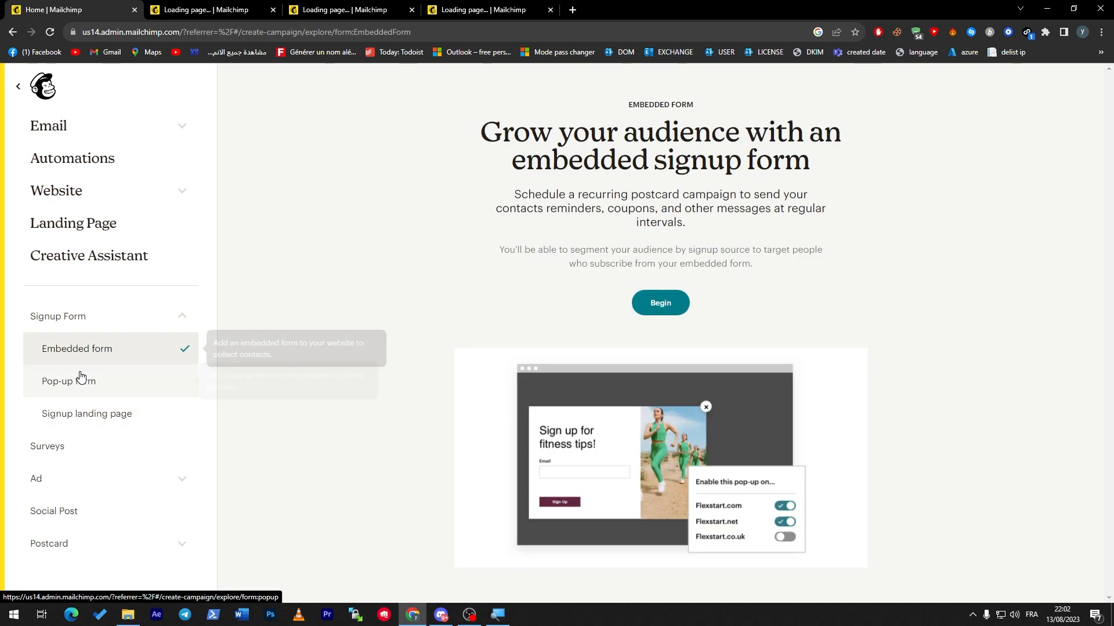
pyautogui.click(79, 388)
pyautogui.click(80, 406)
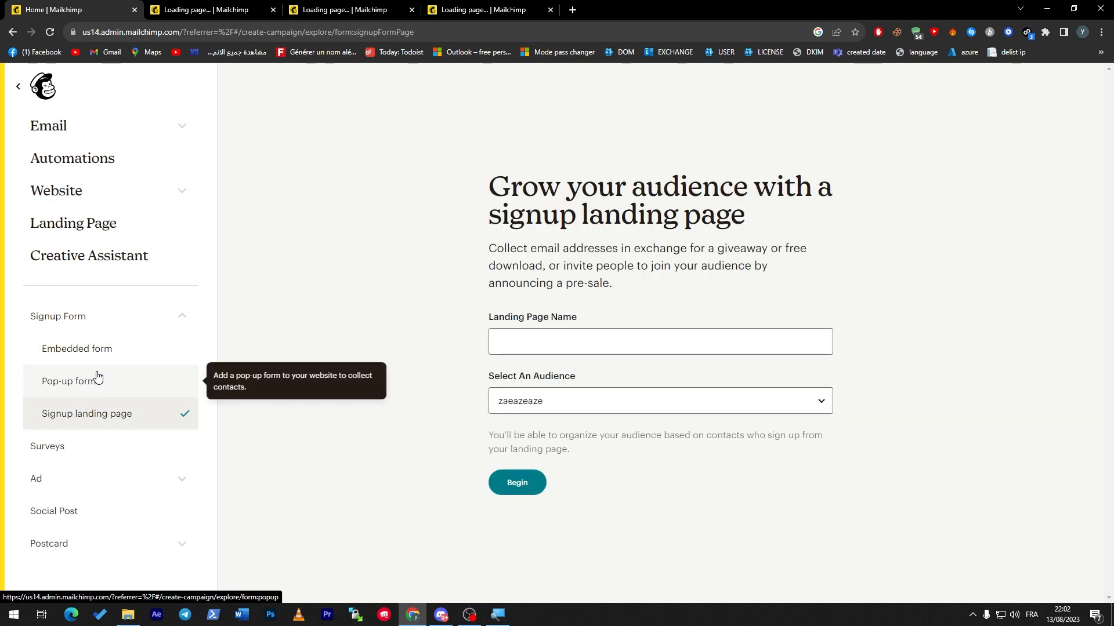
pyautogui.click(91, 349)
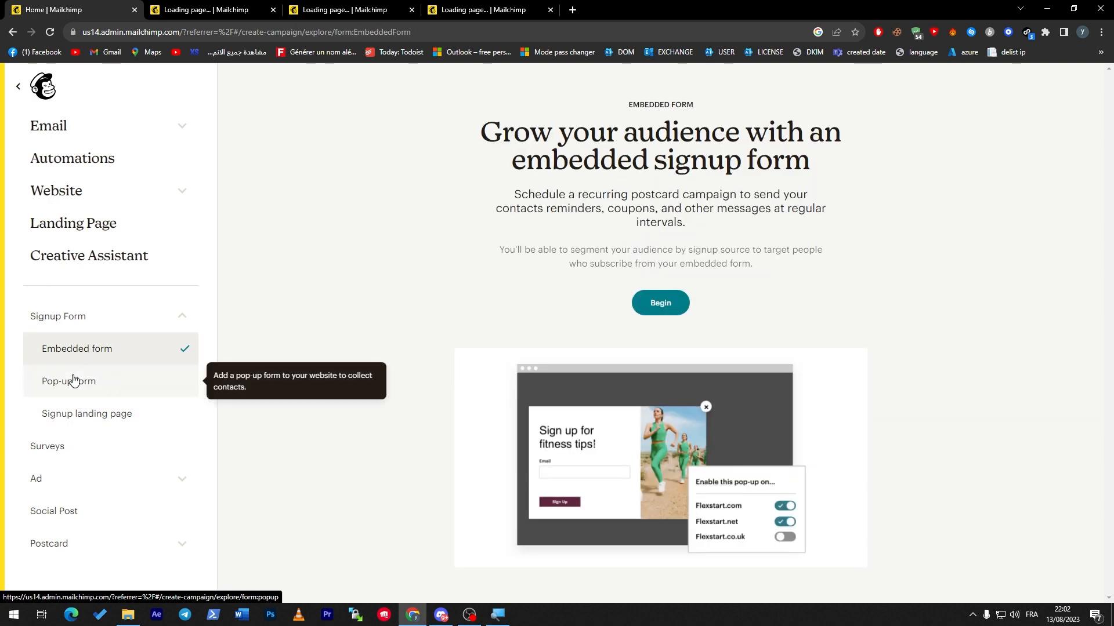
# - Begin a signup landing page named "Sign up" for the zaeazeaze audience
pyautogui.click(112, 426)
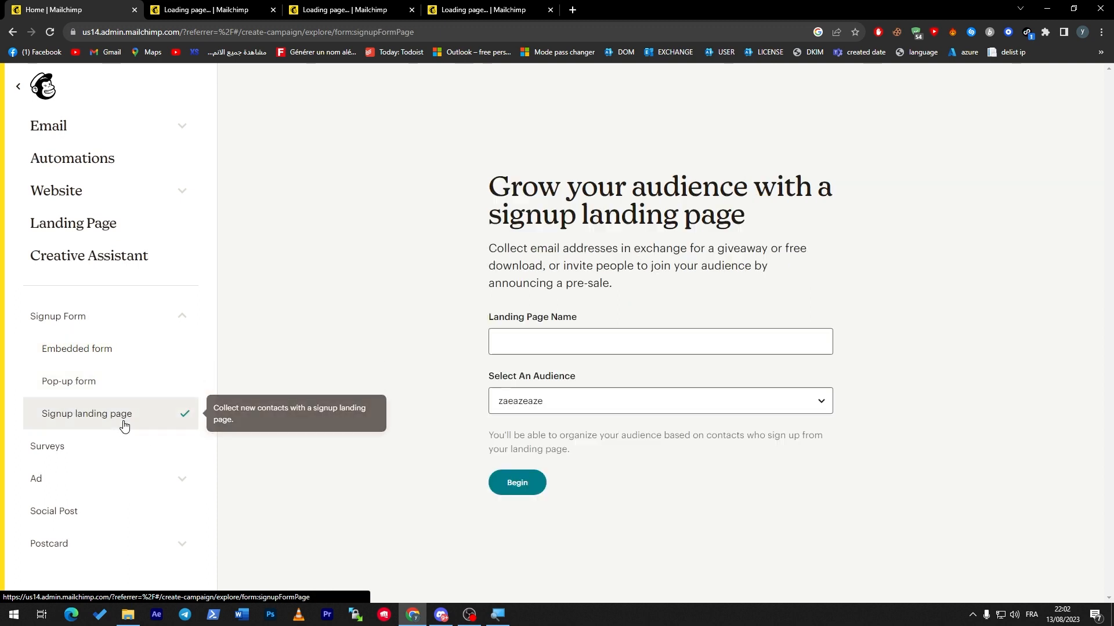
pyautogui.click(456, 341)
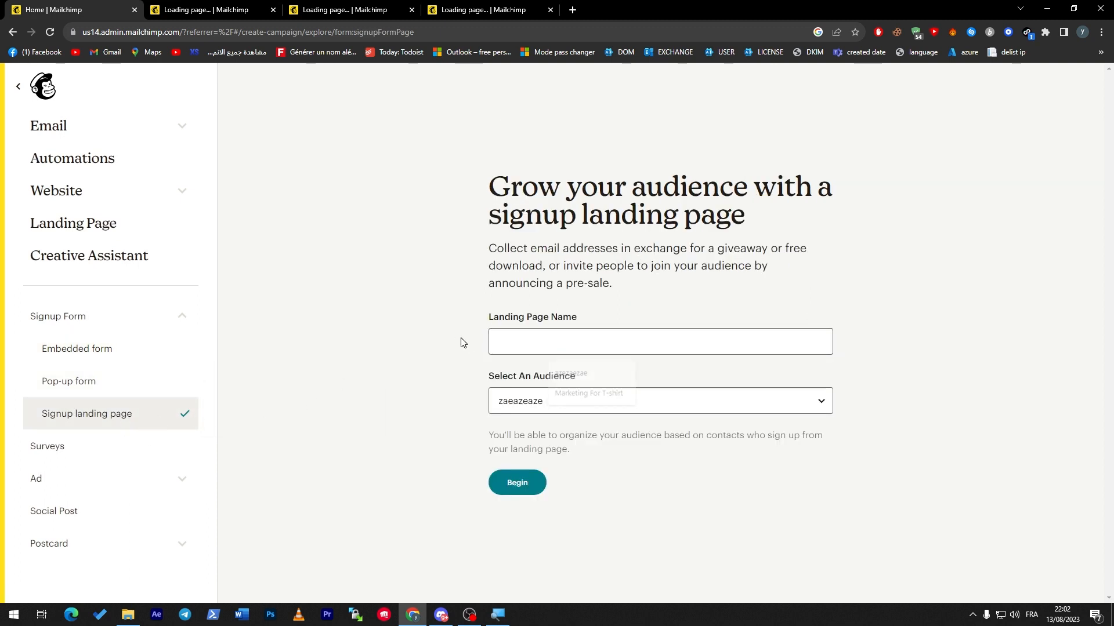
pyautogui.click(558, 341)
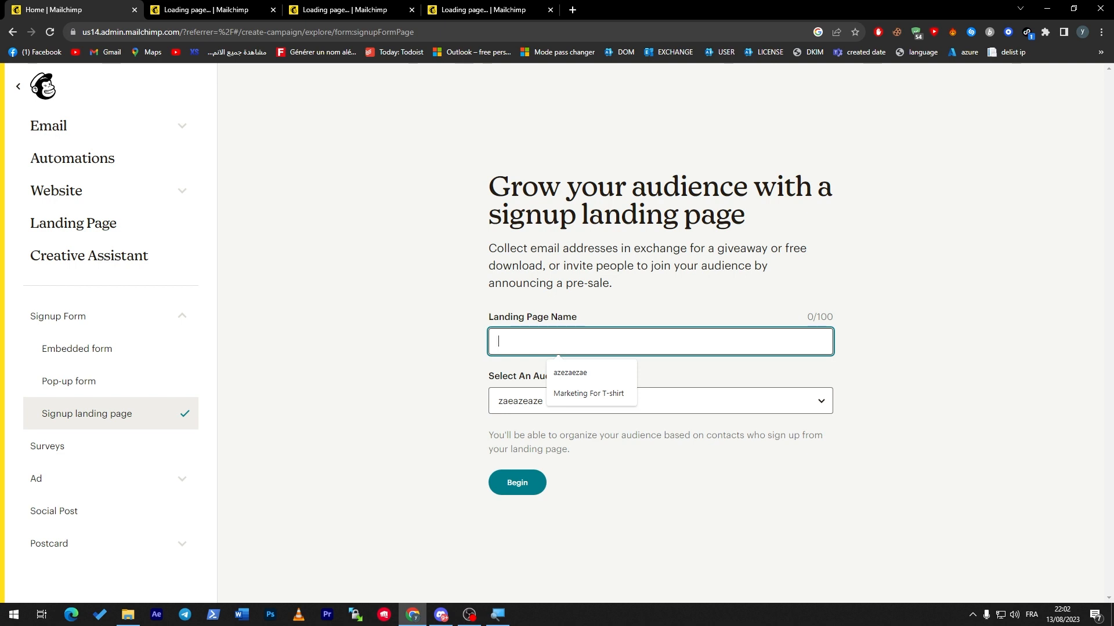
pyautogui.write('Sign up')
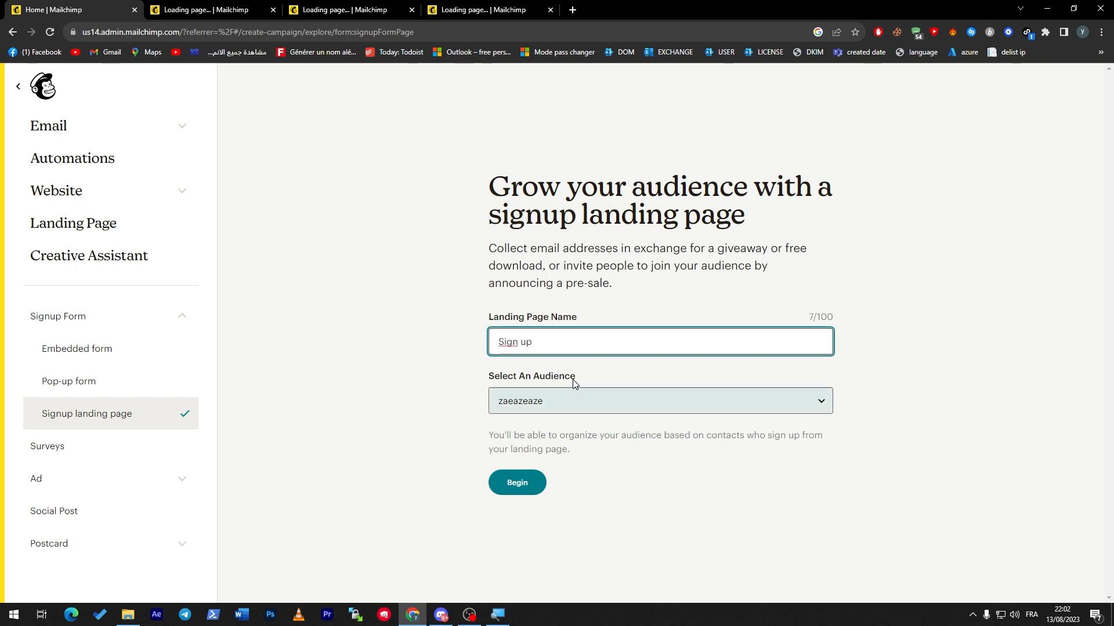
pyautogui.click(599, 399)
pyautogui.click(392, 379)
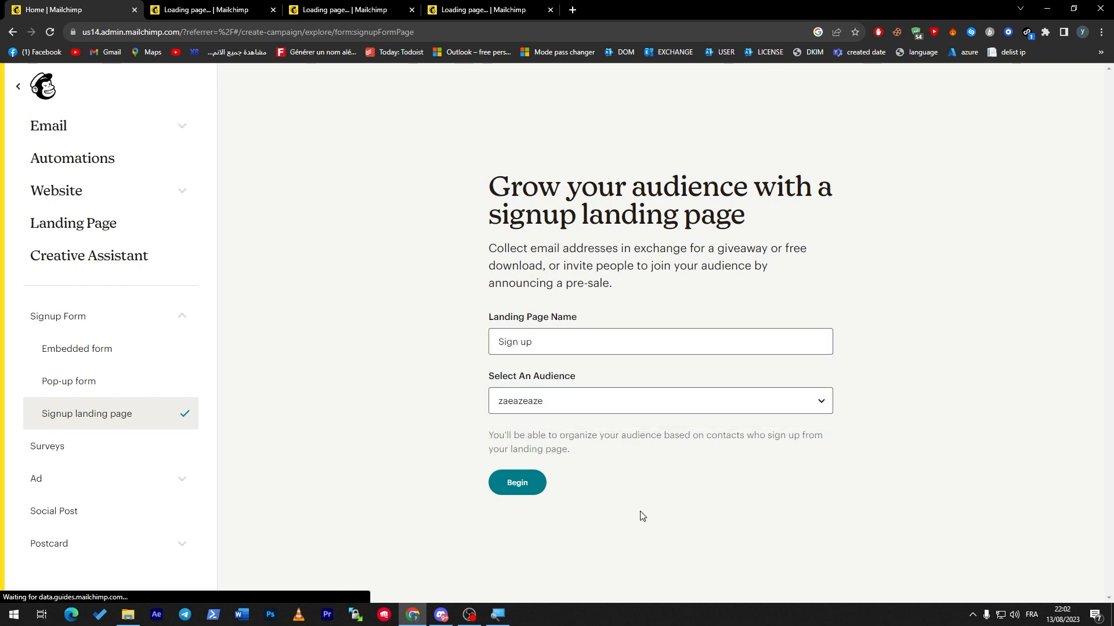
pyautogui.click(538, 485)
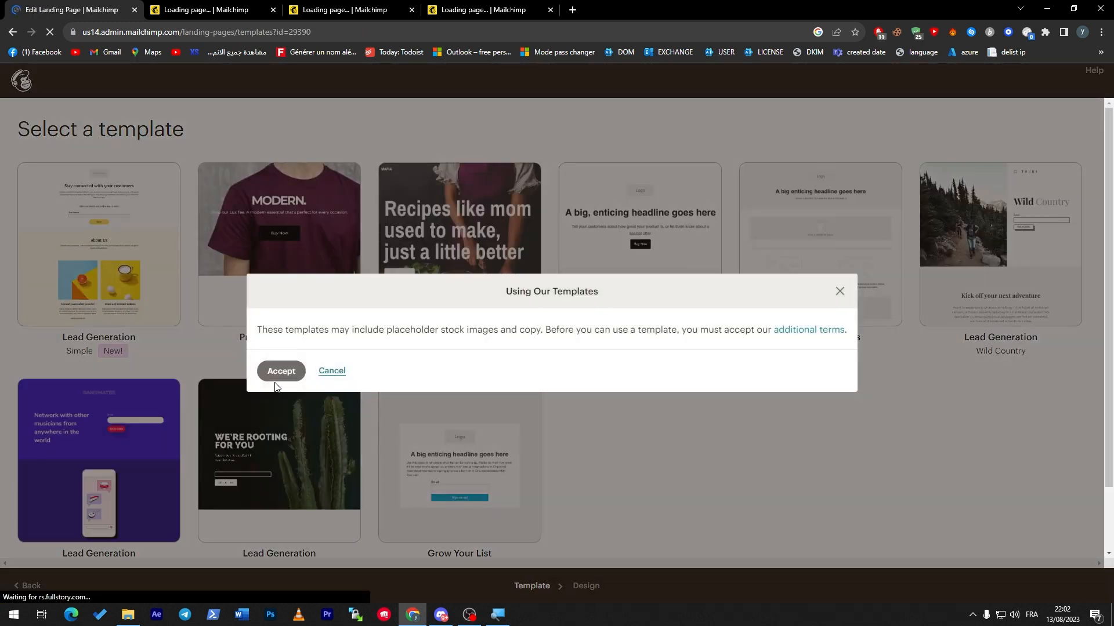
# - Accept the additional template terms and choose the Grow Your List template
pyautogui.click(274, 373)
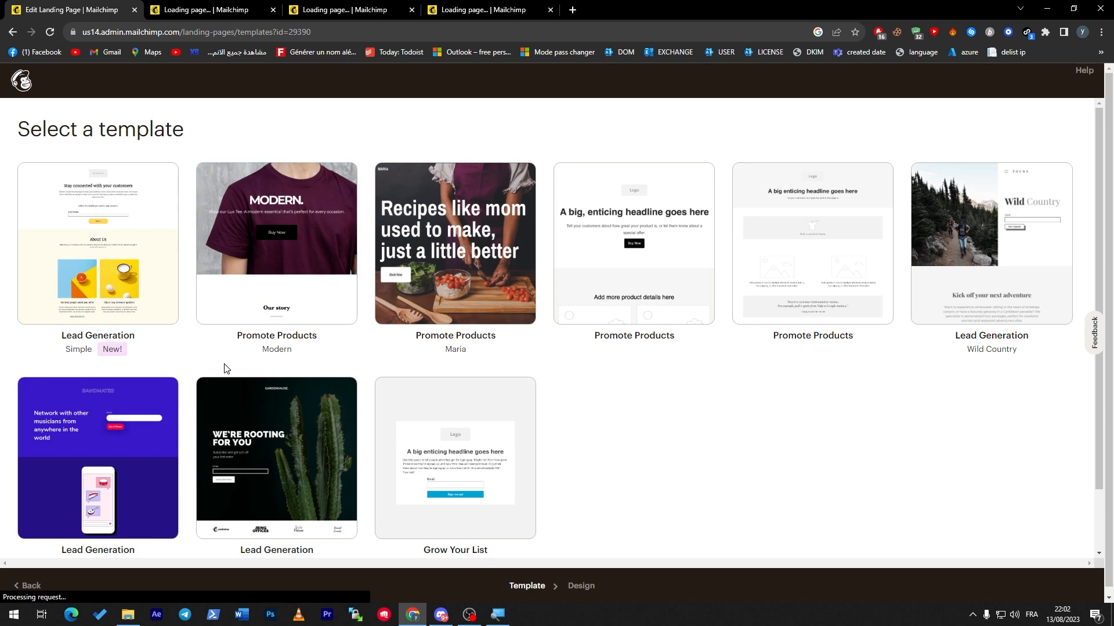
pyautogui.scroll(-1, 1109, 239)
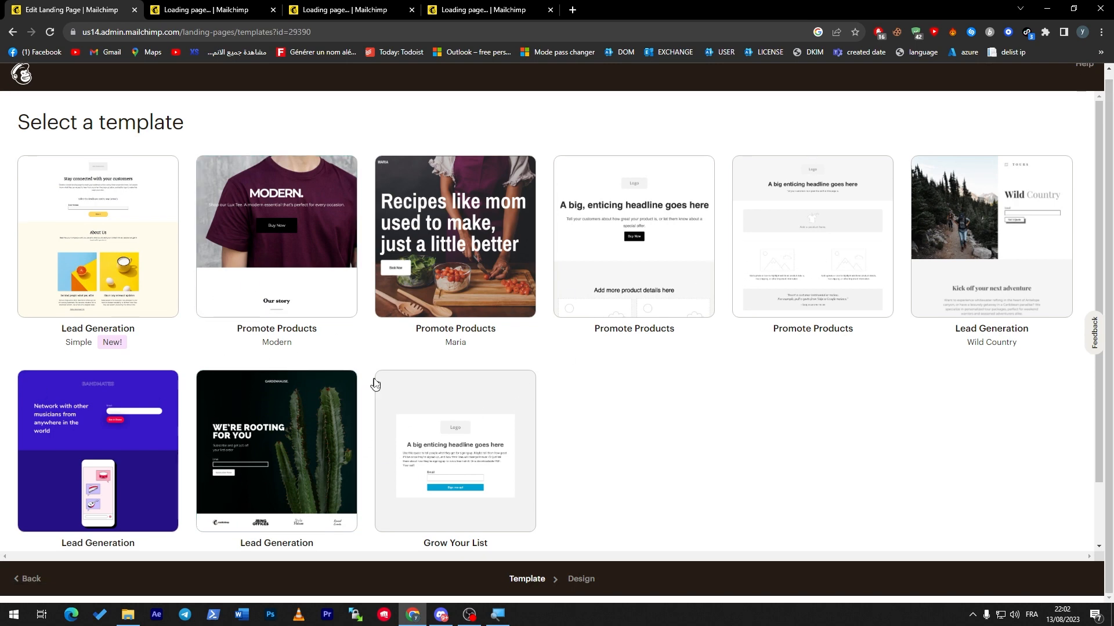
pyautogui.click(475, 476)
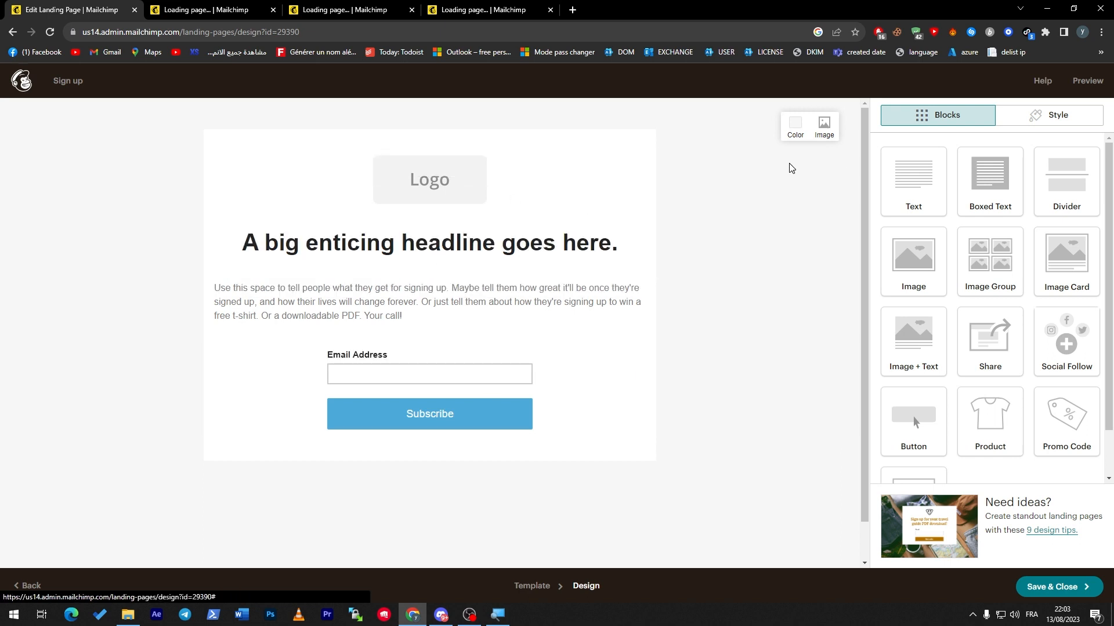
# - Open the logo image block and review its Content, Style and Settings options
pyautogui.click(451, 198)
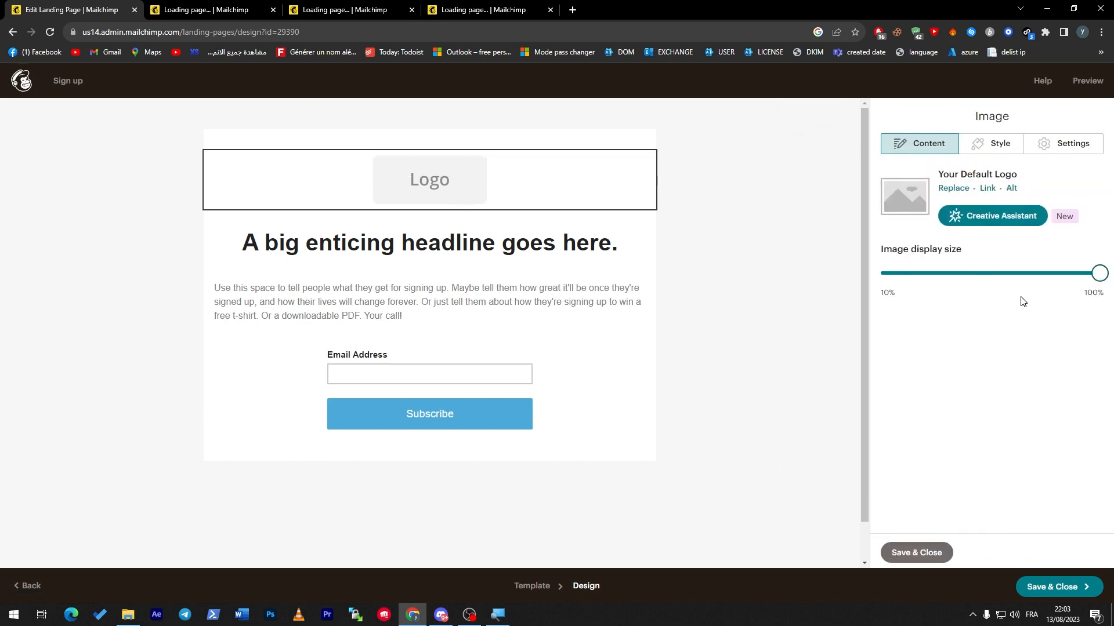
pyautogui.click(998, 153)
pyautogui.click(931, 145)
pyautogui.click(1057, 145)
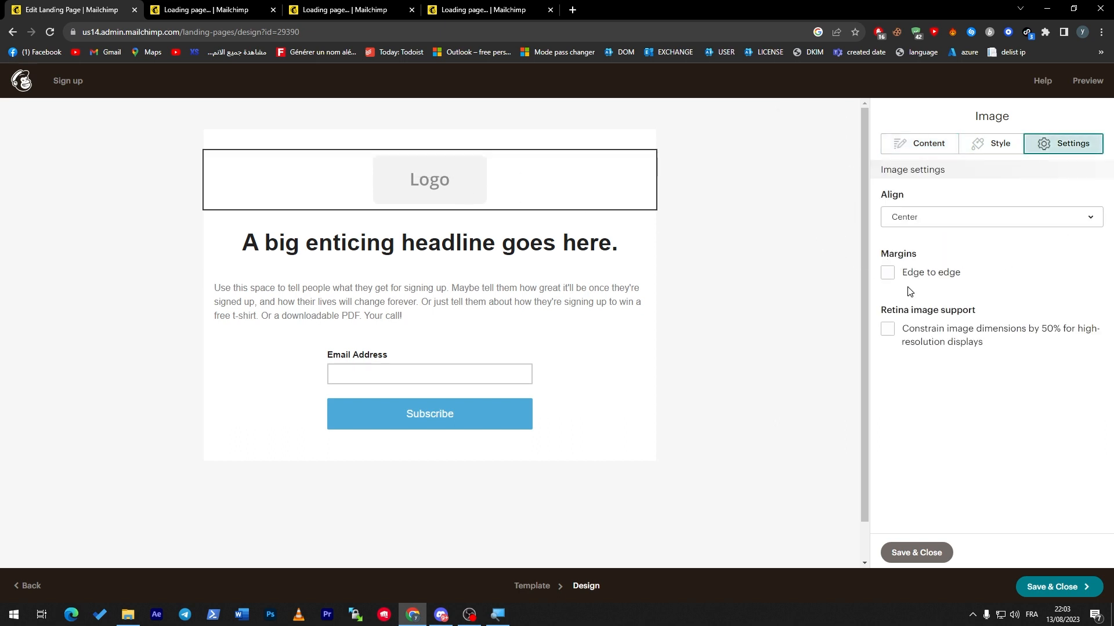
pyautogui.click(900, 157)
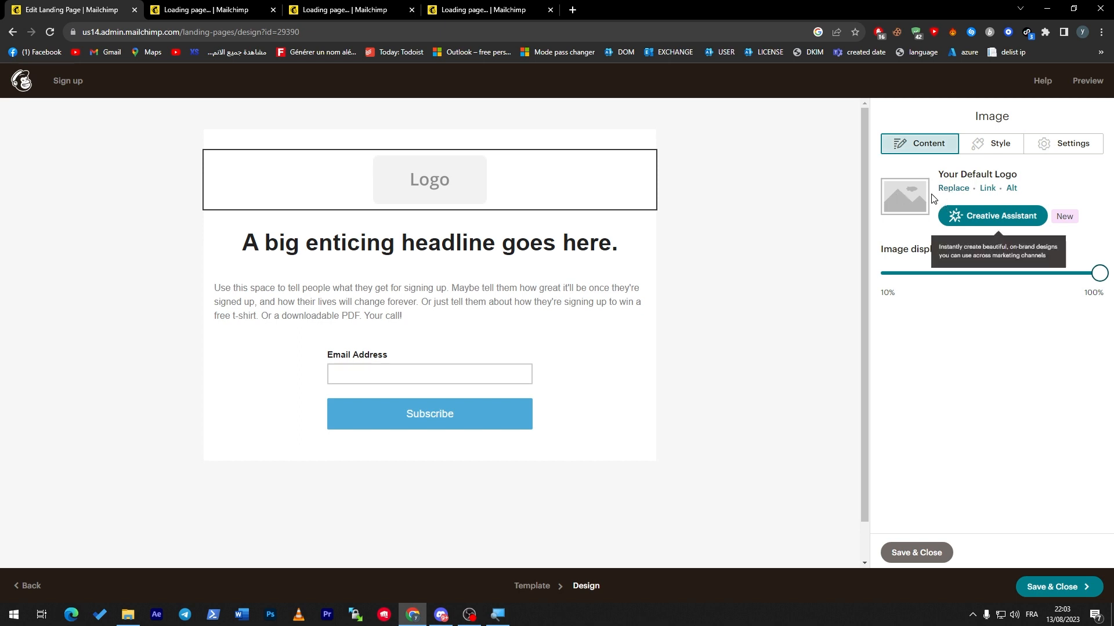
# - Search Google Images for "mailchimp logo png" in a new browser tab
pyautogui.click(571, 10)
pyautogui.write('mai')
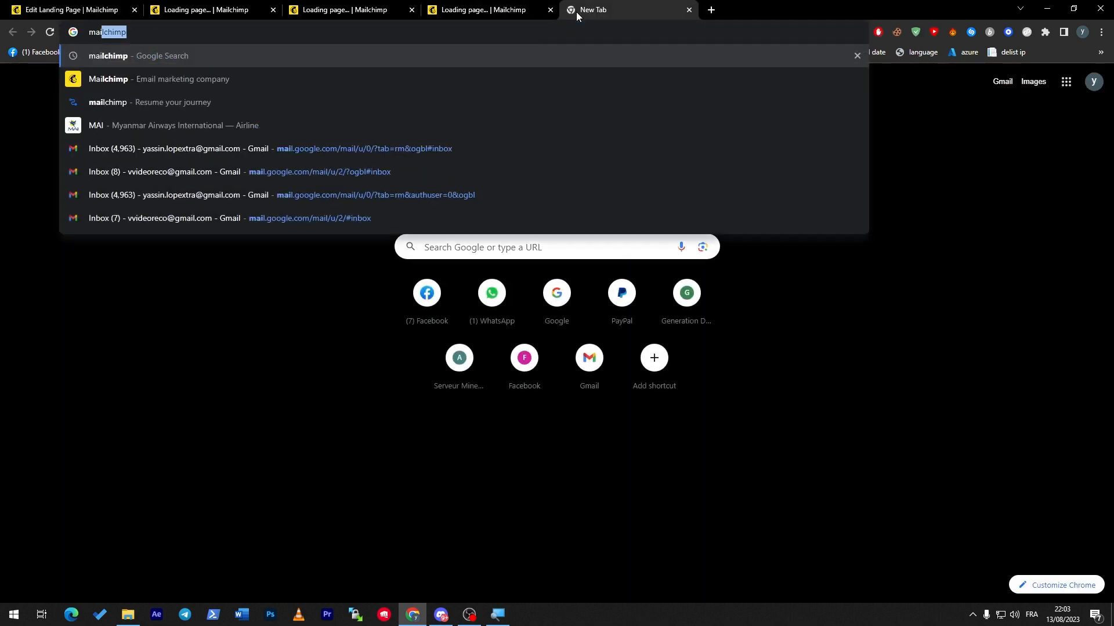
pyautogui.write('lchimp logo png')
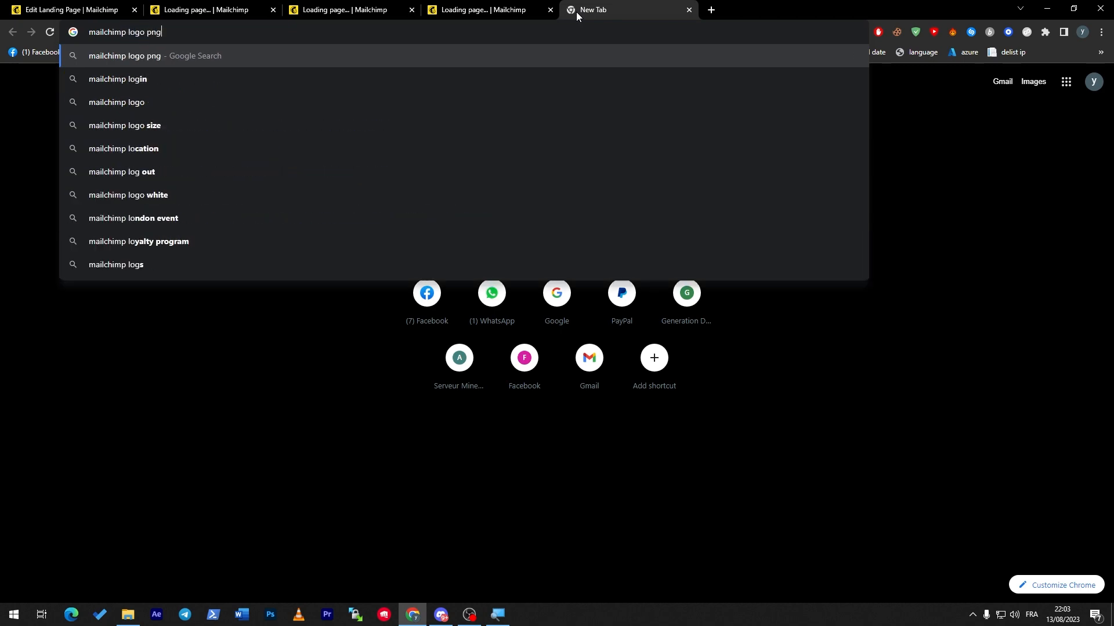
pyautogui.press('Return')
pyautogui.click(143, 126)
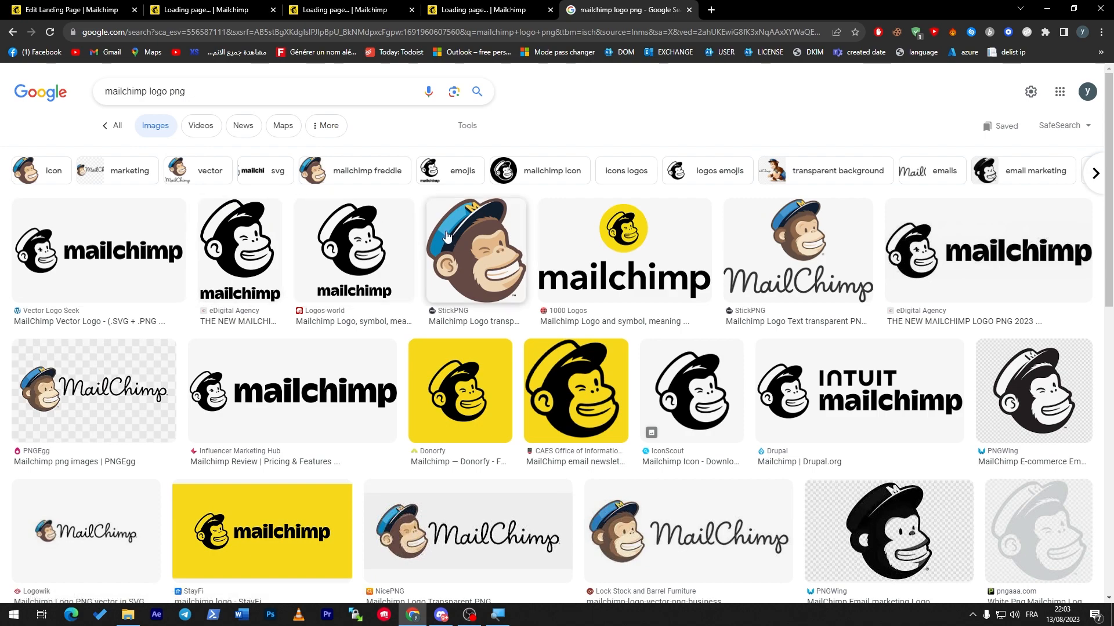
# - Open the StickPNG result showing the coloured Mailchimp mascot head and save the image to the computer
pyautogui.click(480, 237)
pyautogui.rightClick(927, 280)
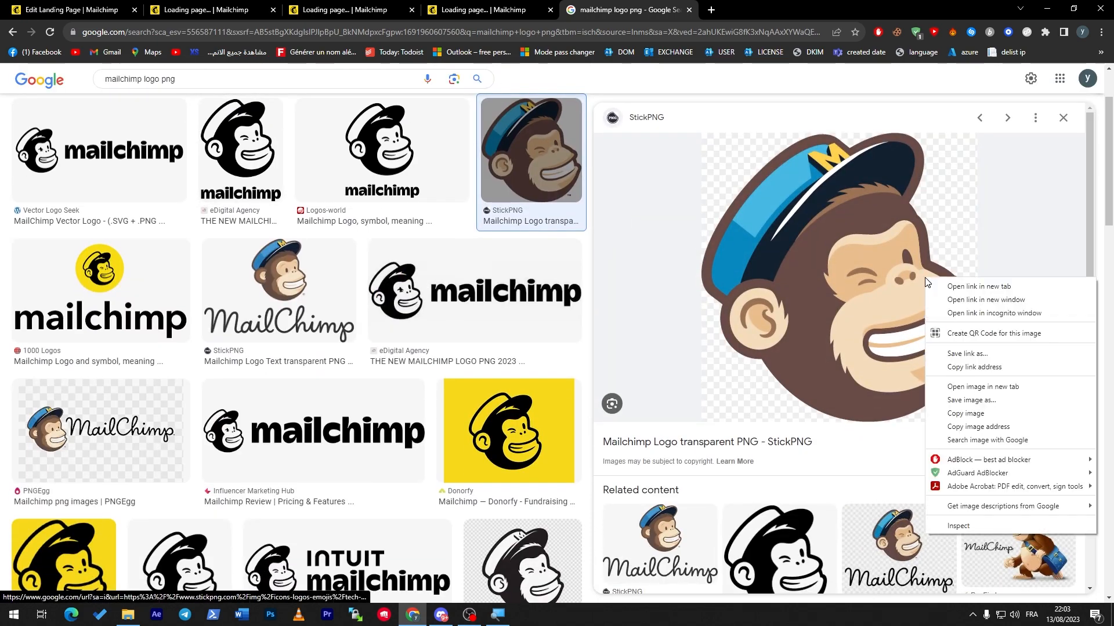
pyautogui.click(957, 392)
pyautogui.press('Return')
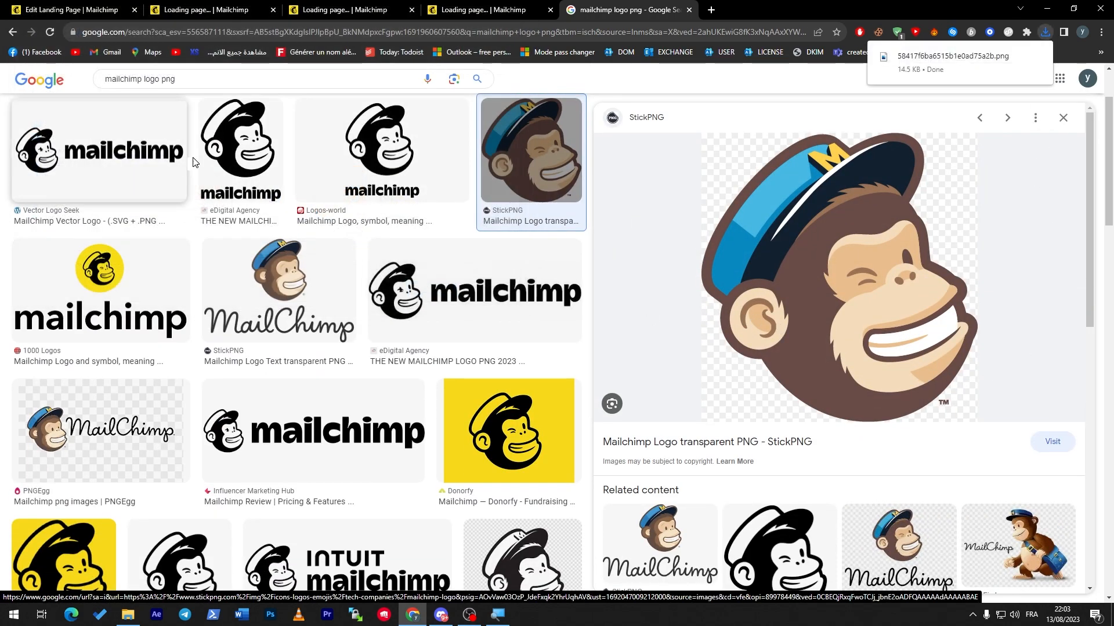
# - Replace the landing page's logo placeholder with the downloaded 58417f6ba6515b1e0ad75a2b.png and shrink its display size to about a quarter
pyautogui.click(96, 7)
pyautogui.click(952, 189)
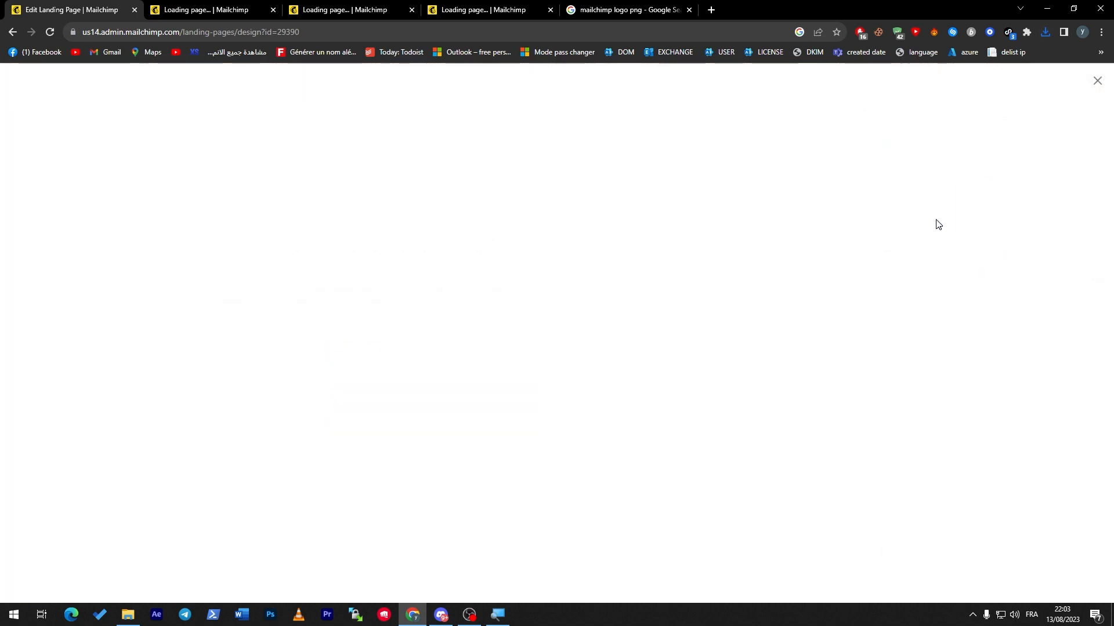
pyautogui.click(1054, 112)
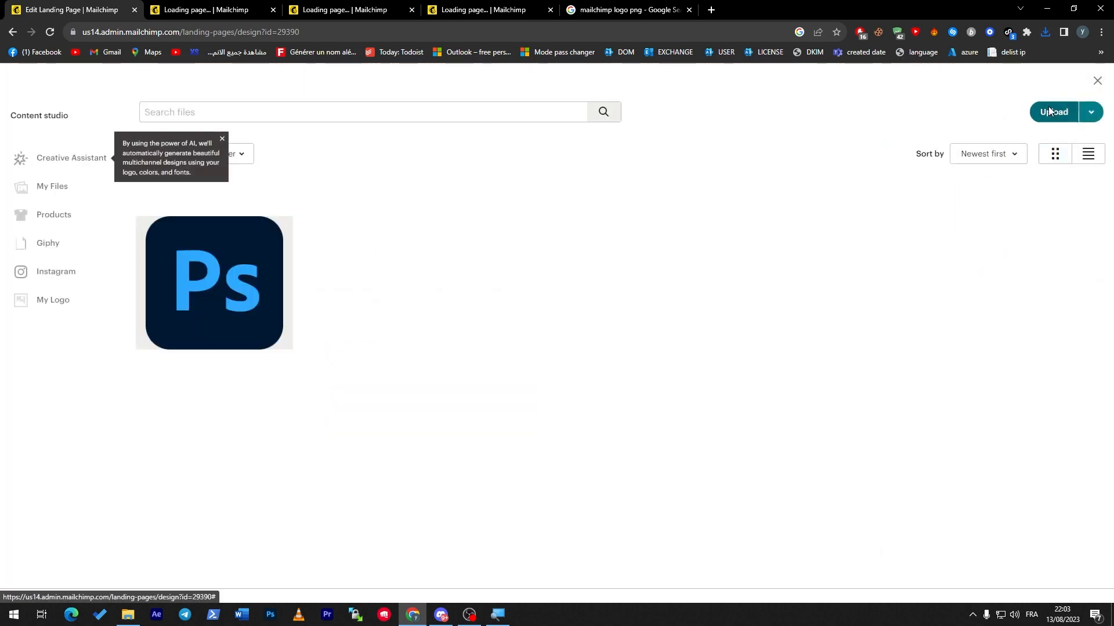
pyautogui.doubleClick(139, 113)
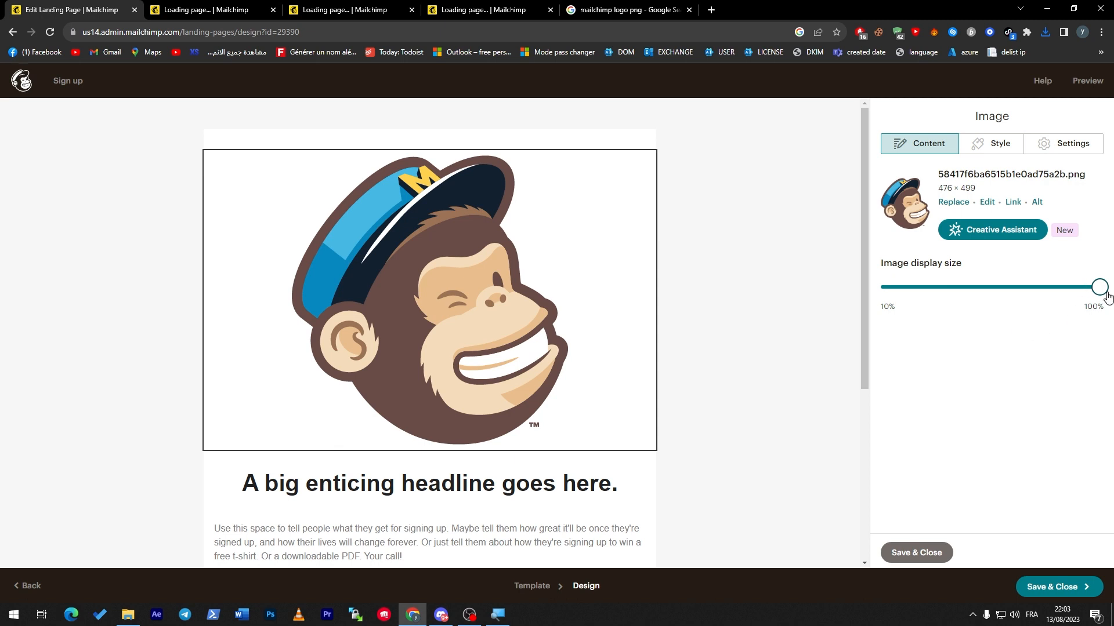
pyautogui.moveTo(1099, 287); pyautogui.dragTo(918, 286)
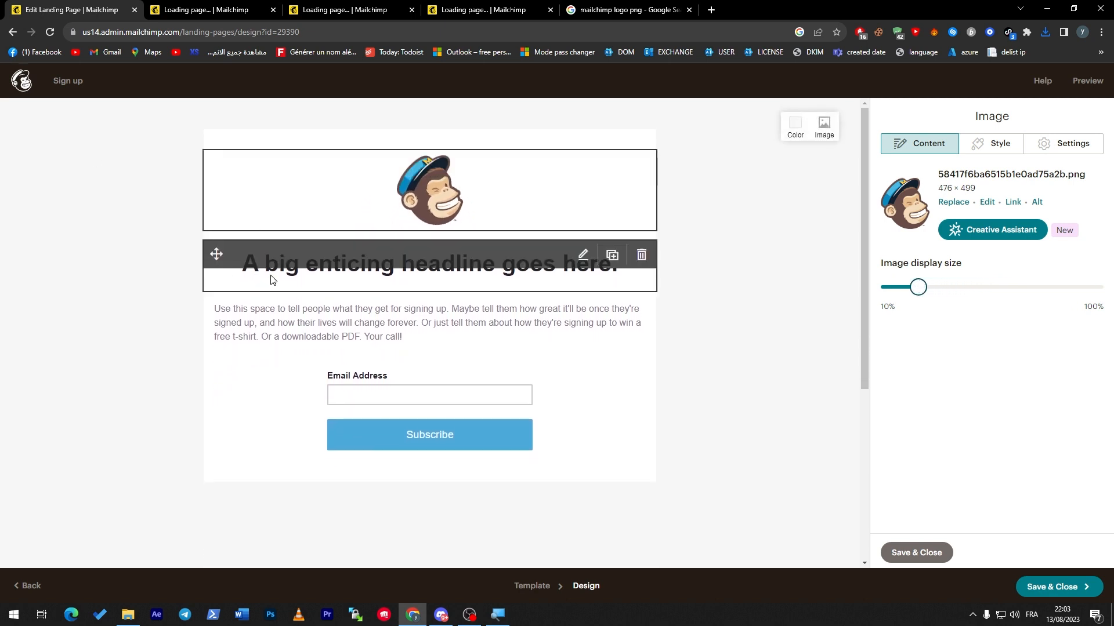
# - Replace the placeholder headline text with "Make sure to Get Every NEWS !!!"
pyautogui.click(553, 252)
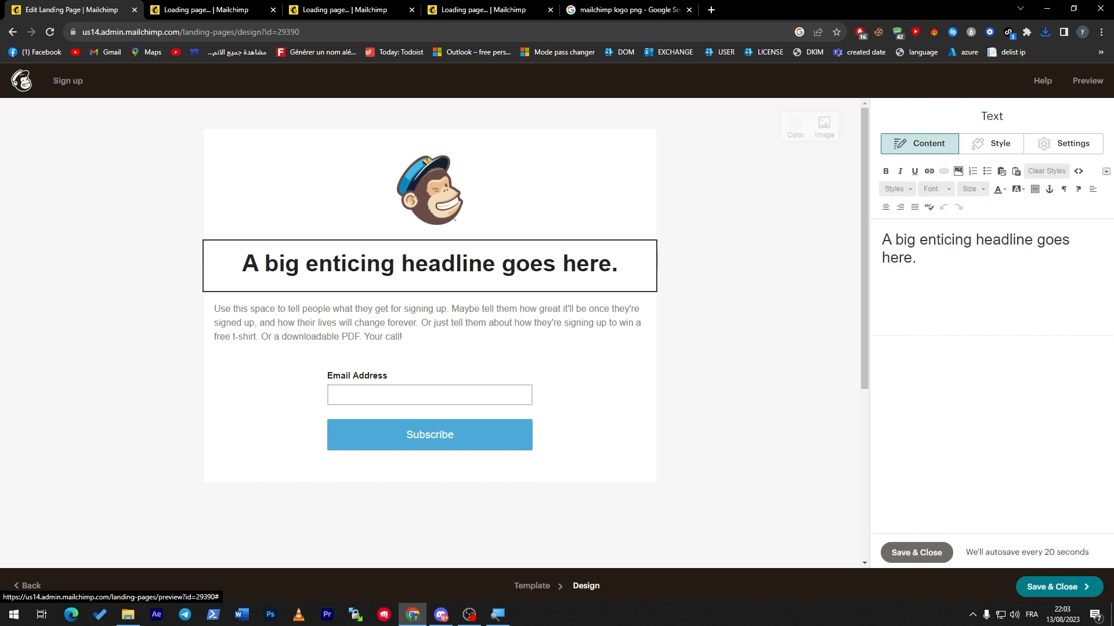
pyautogui.moveTo(916, 259); pyautogui.dragTo(883, 239)
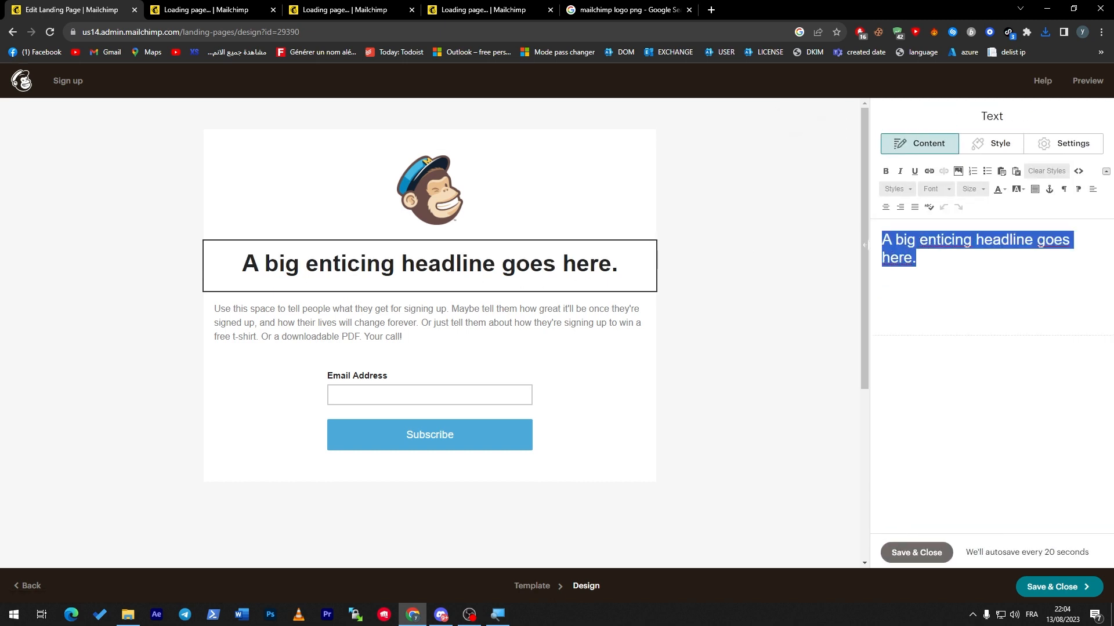
pyautogui.write('Make')
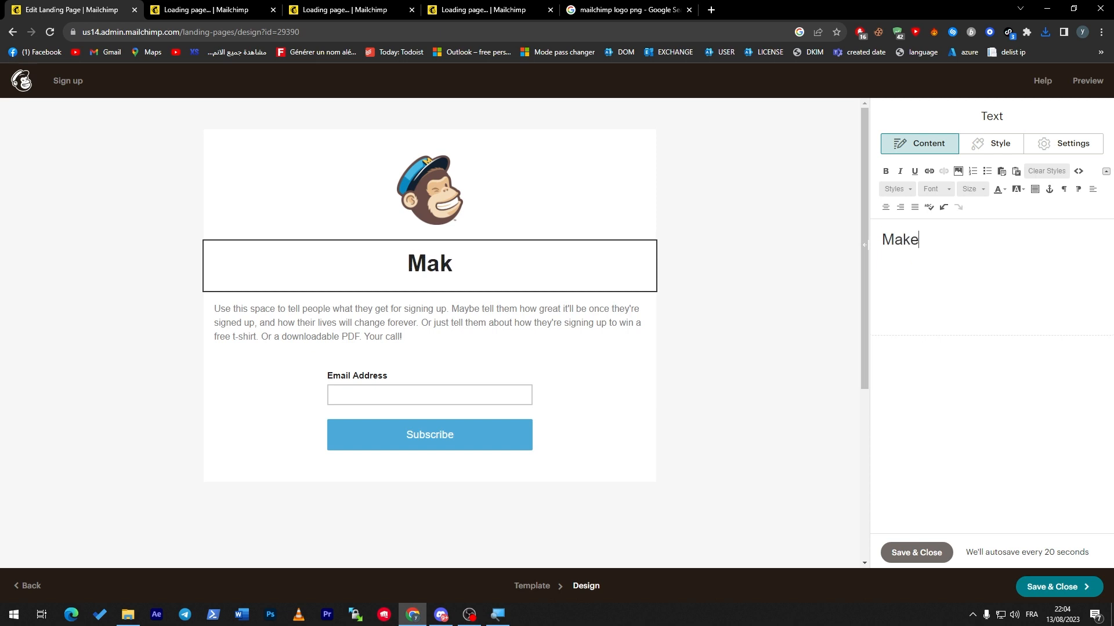
pyautogui.write(' sure to G')
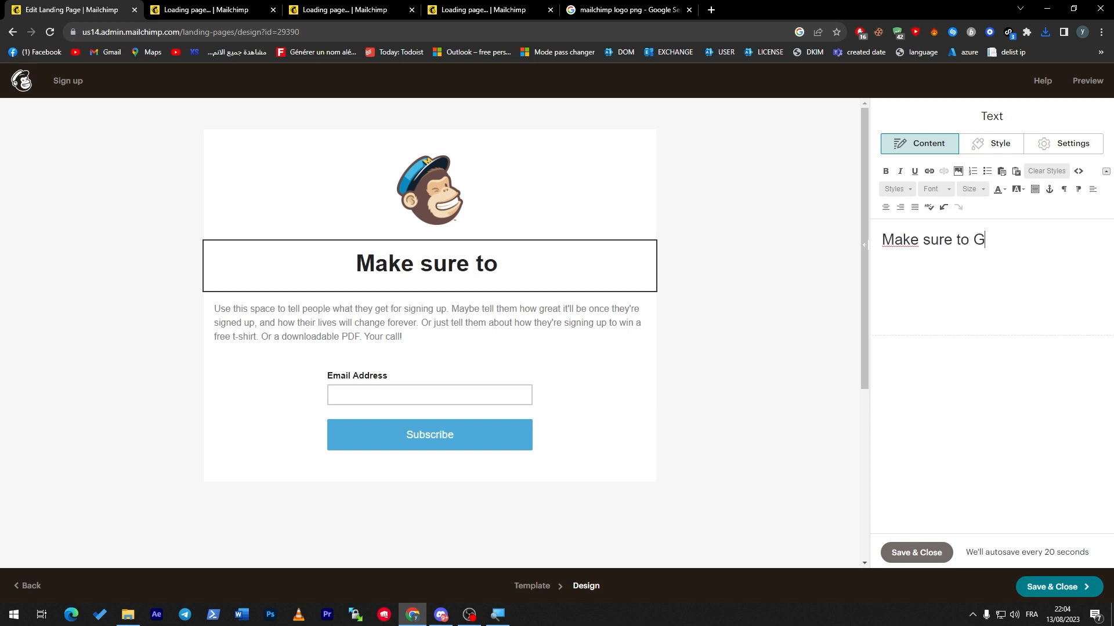
pyautogui.write('et EV')
pyautogui.press('BackSpace')
pyautogui.write('very NEWS')
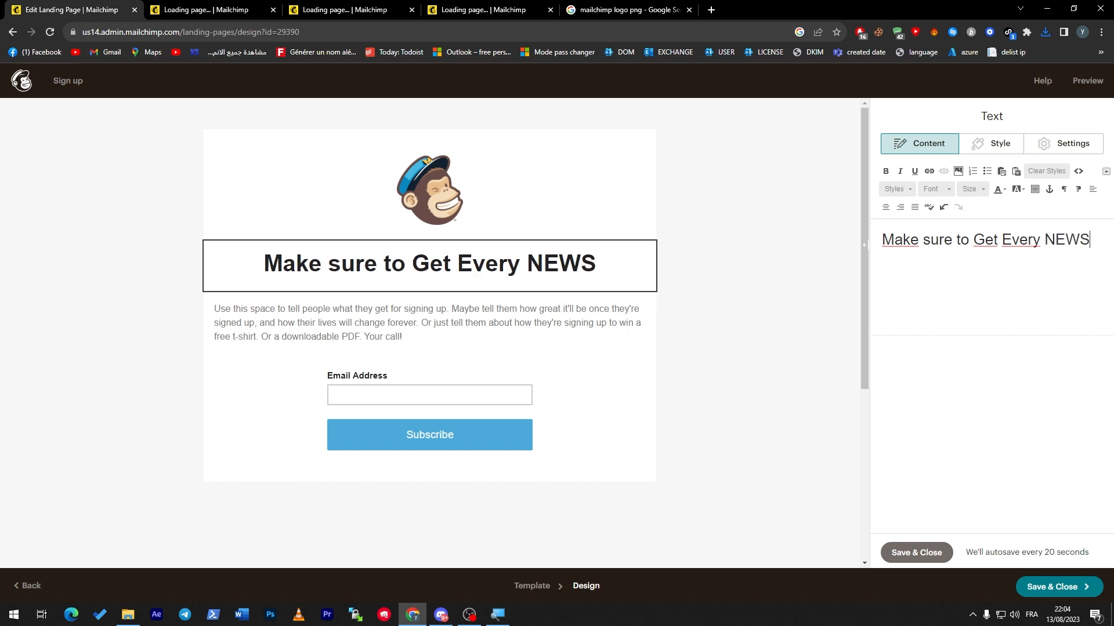
pyautogui.write(' §')
pyautogui.press('BackSpace')
pyautogui.write('!!!')
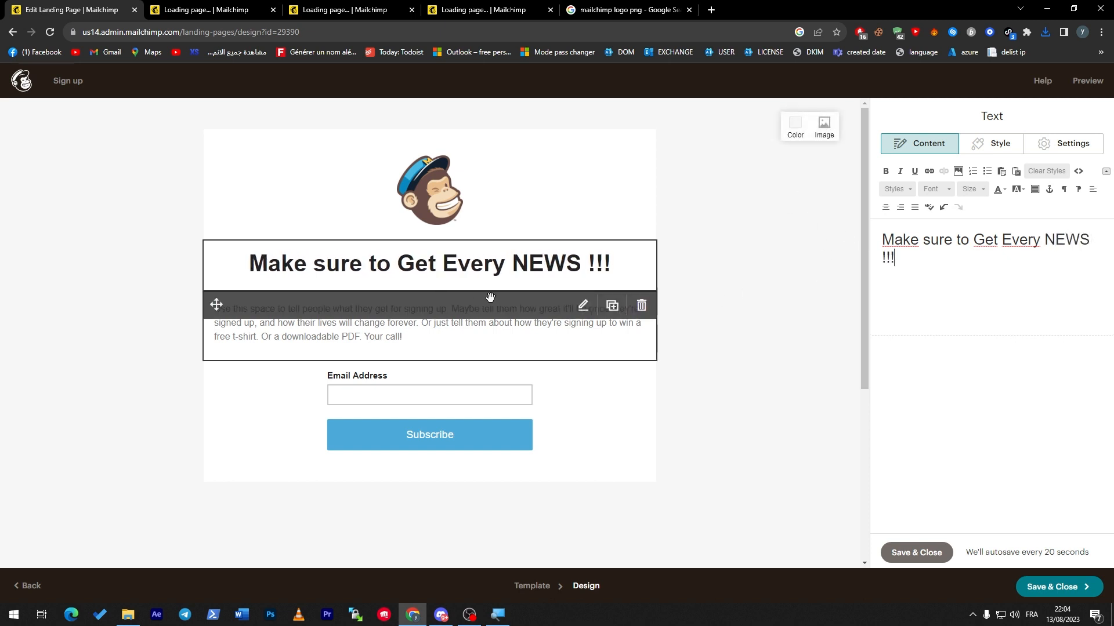
# - Underline the word "NEWS" in the headline and colour it red
pyautogui.doubleClick(1066, 240)
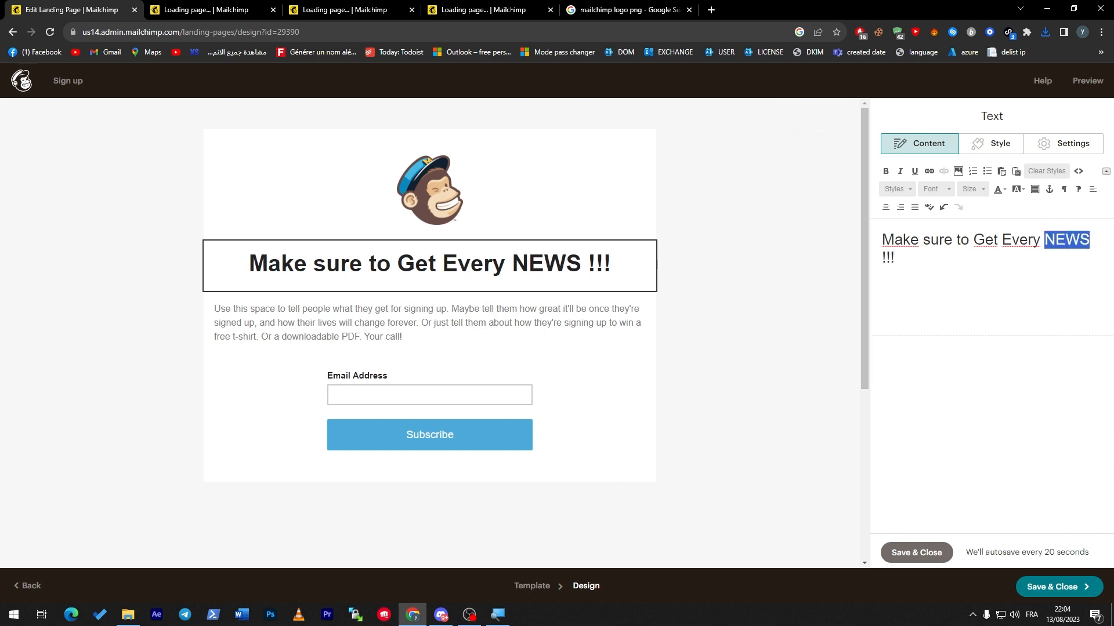
pyautogui.click(915, 172)
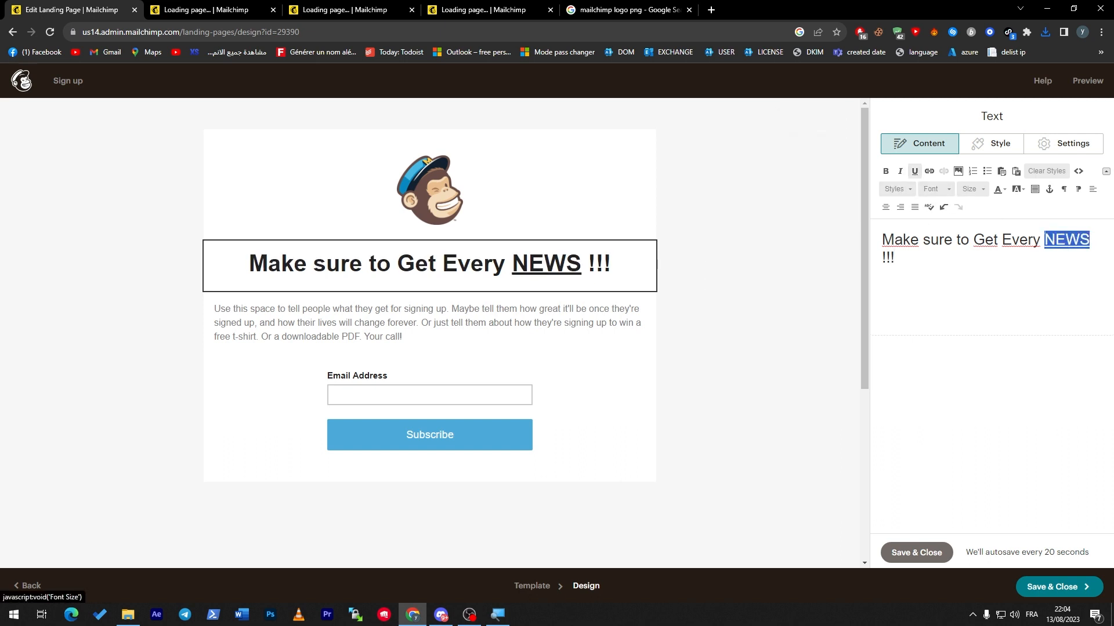
pyautogui.click(999, 189)
pyautogui.click(1021, 235)
pyautogui.click(999, 189)
pyautogui.click(998, 235)
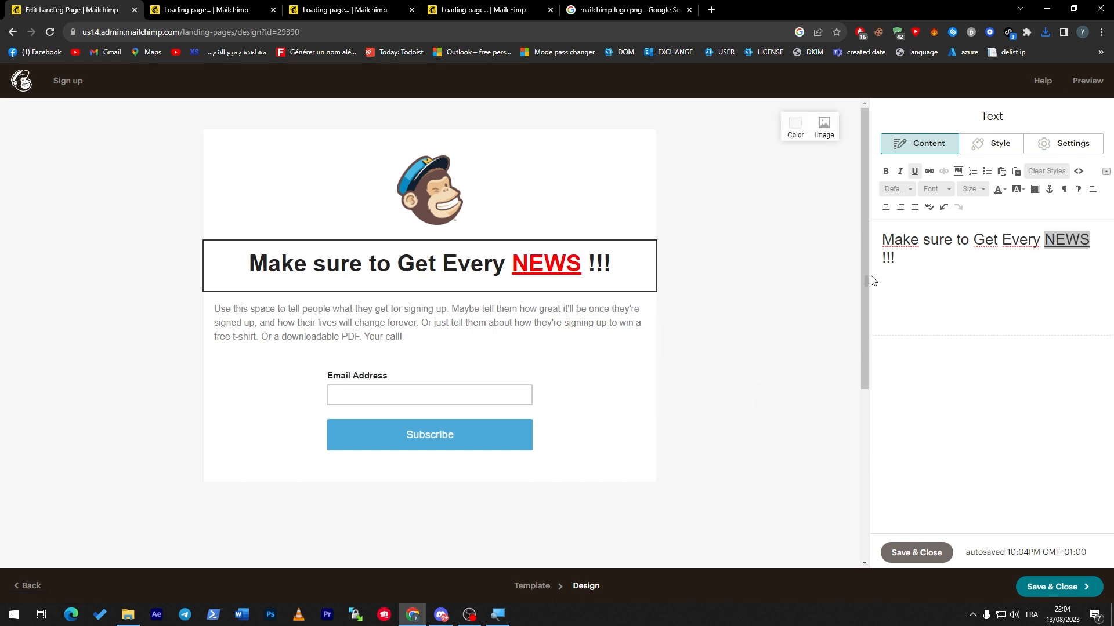
# - Review the headline block's style options, try a two-column layout, and return the block to one column
pyautogui.click(984, 149)
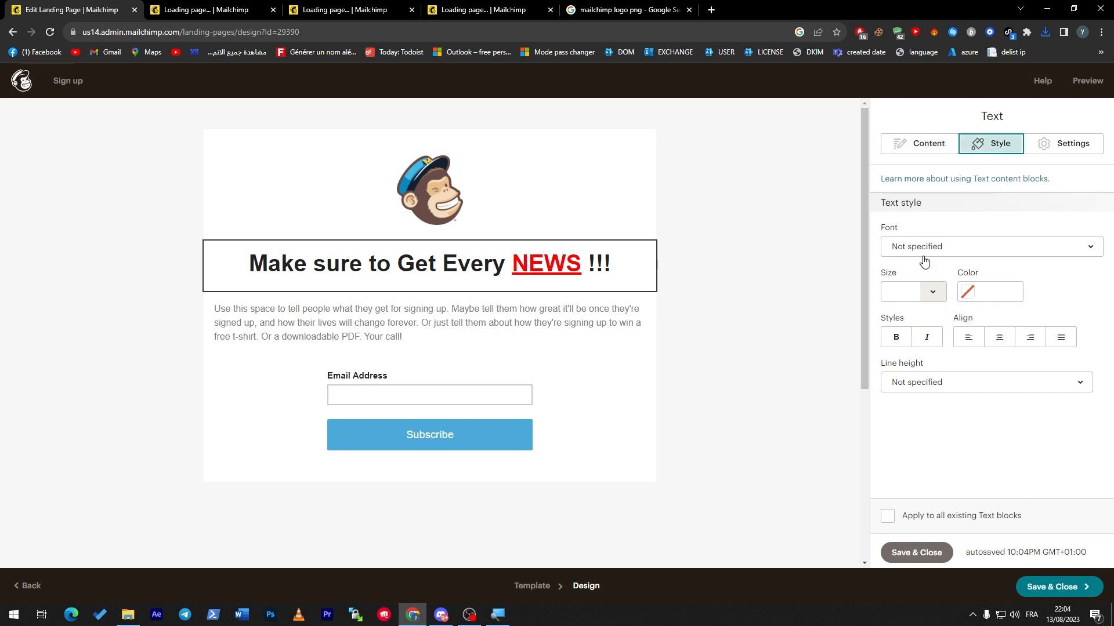
pyautogui.click(1064, 148)
pyautogui.click(994, 216)
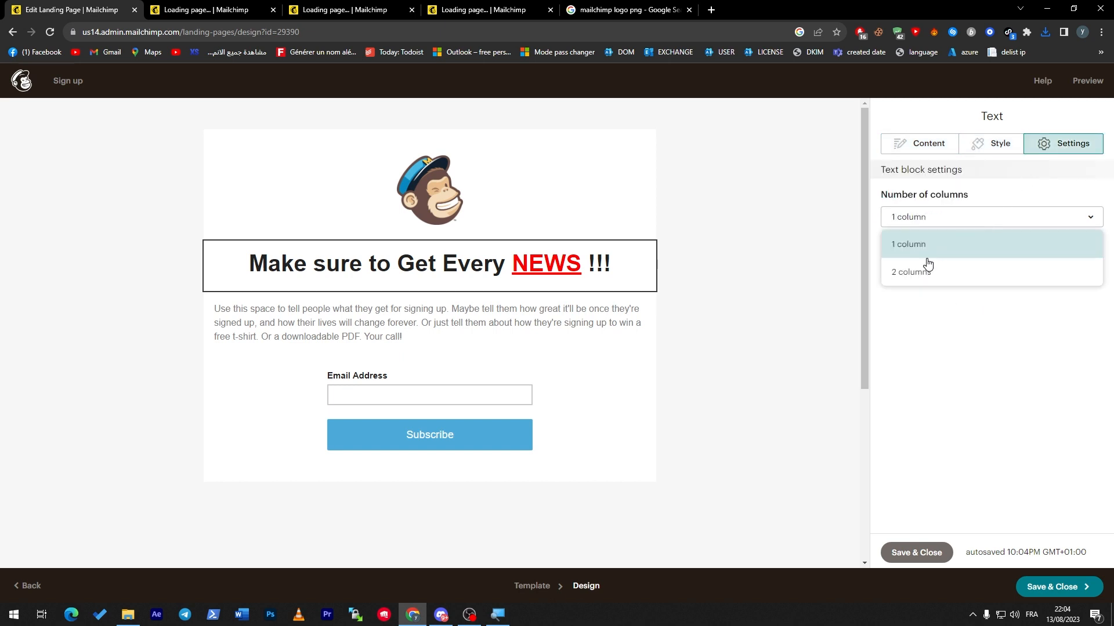
pyautogui.click(925, 268)
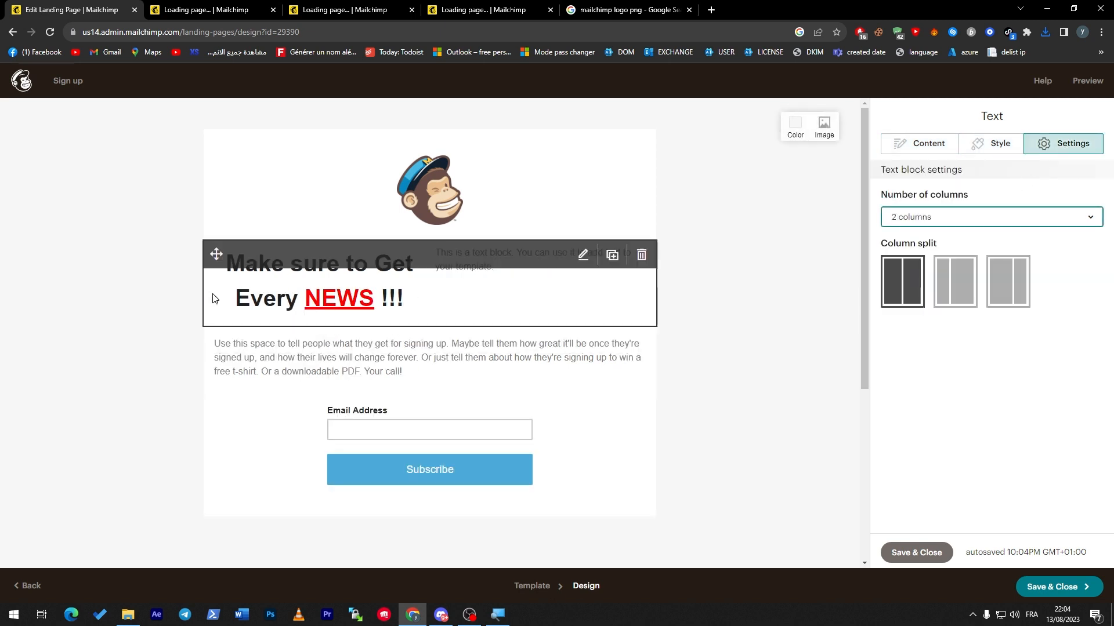
pyautogui.click(986, 217)
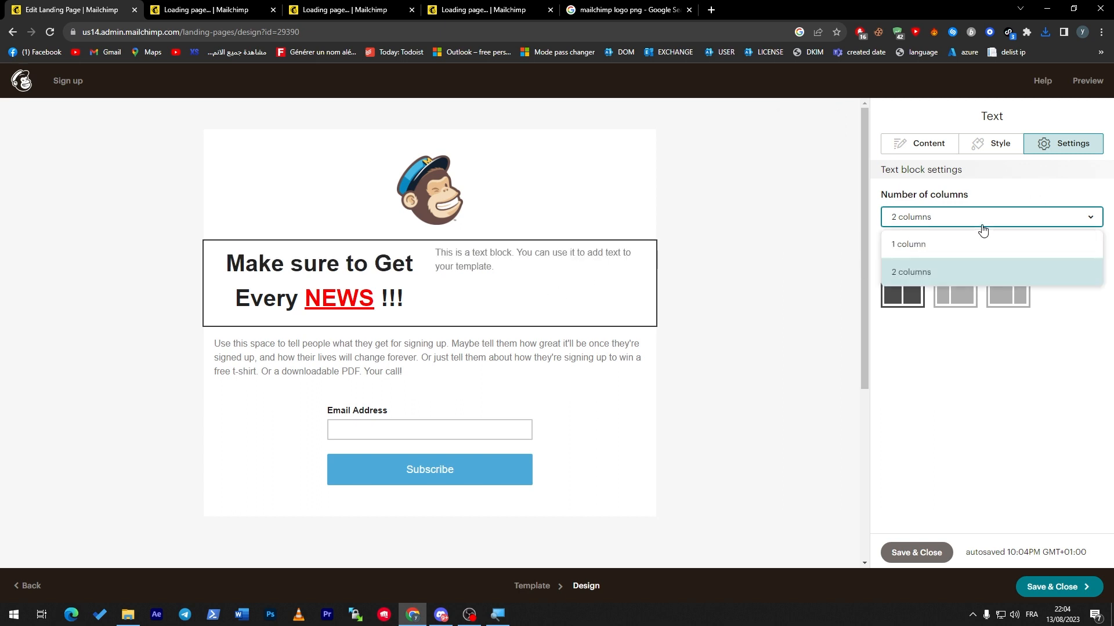
pyautogui.click(918, 243)
pyautogui.moveTo(686, 330)
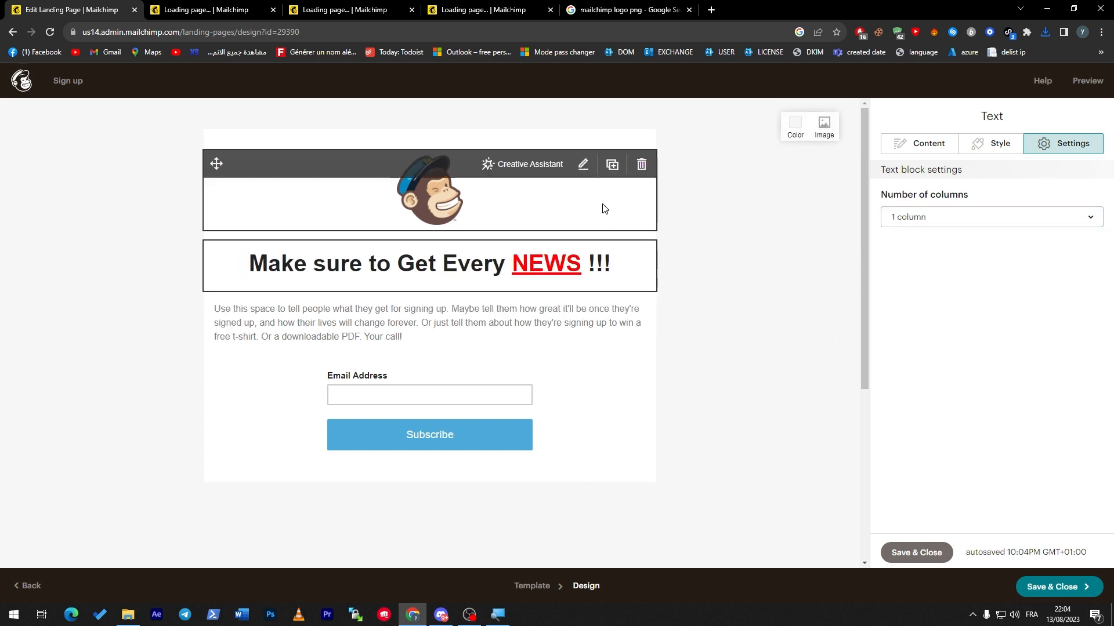
# - Set the page background colour to white and view the background image library without choosing a file
pyautogui.click(795, 125)
pyautogui.moveTo(746, 194)
pyautogui.mouseDown()
pyautogui.moveTo(762, 168)
pyautogui.moveTo(748, 176)
pyautogui.moveTo(693, 155)
pyautogui.mouseUp()
pyautogui.click(703, 135)
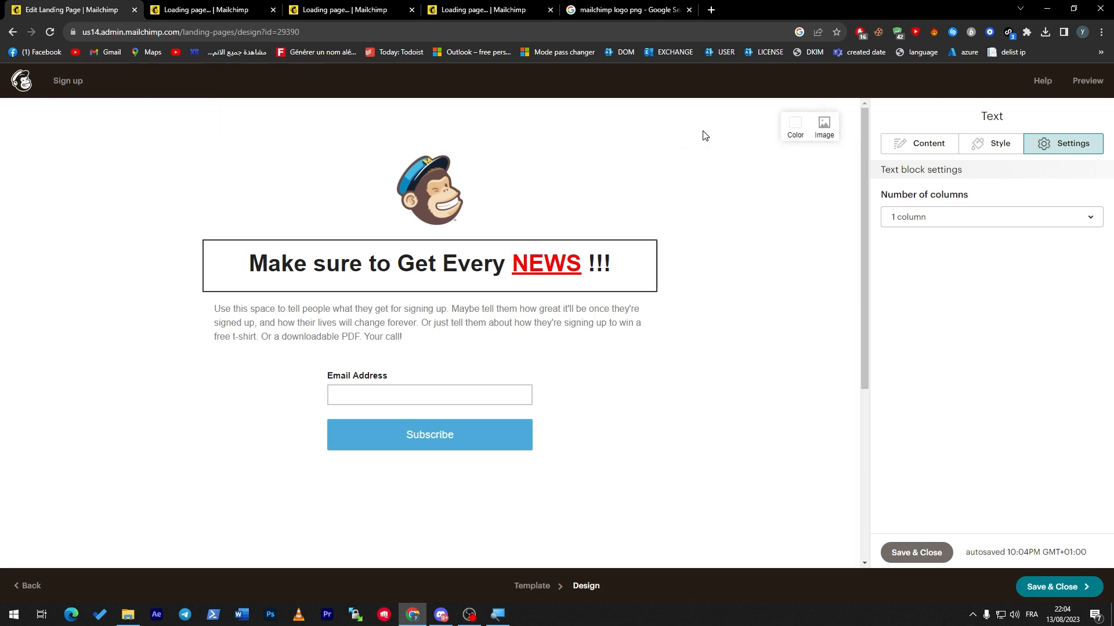
pyautogui.click(823, 137)
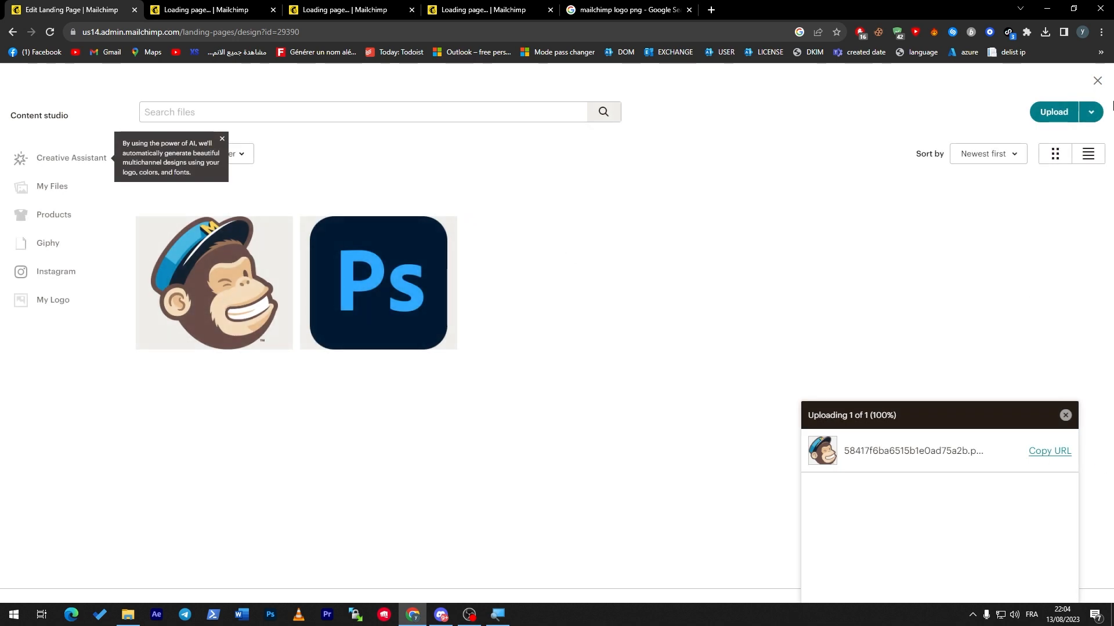
pyautogui.click(1096, 81)
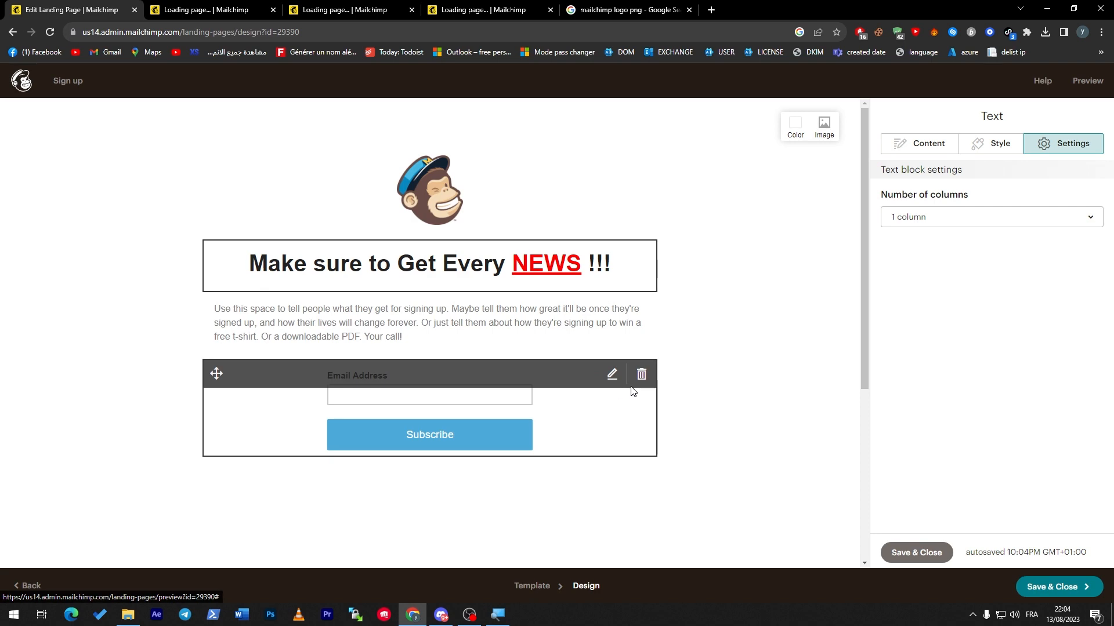
# - Delete the signup form, body text, headline and logo image blocks from the landing page
pyautogui.click(641, 376)
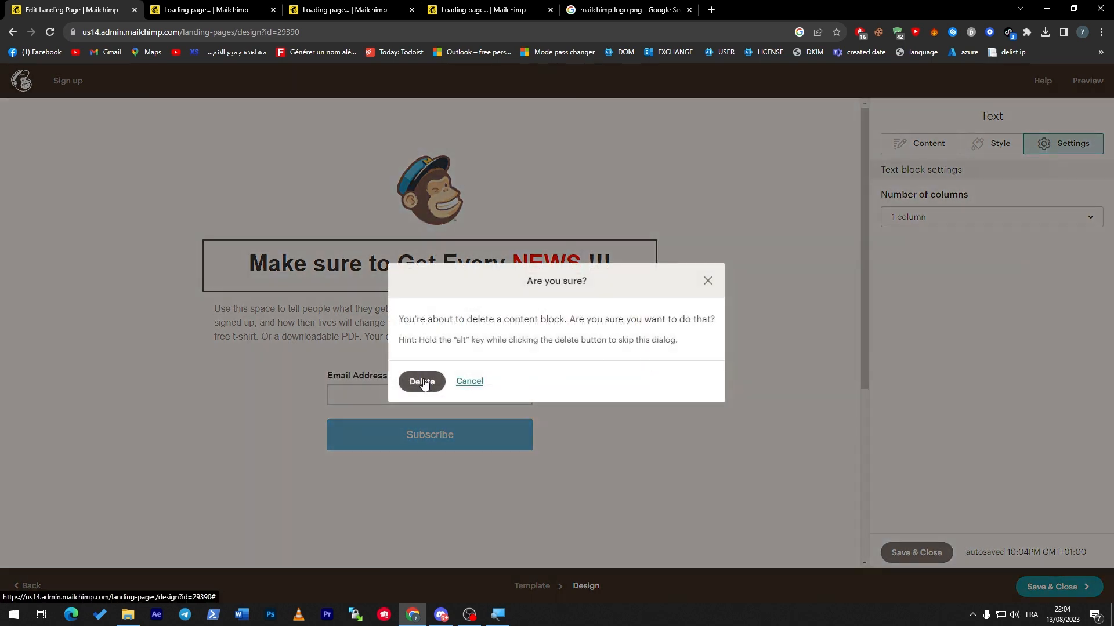
pyautogui.click(422, 381)
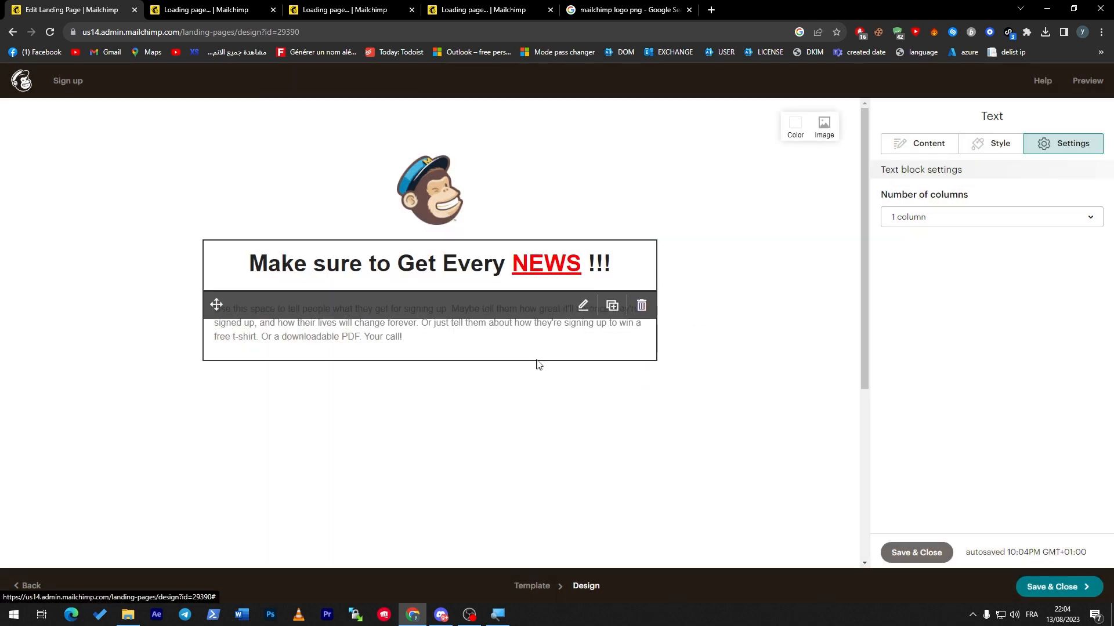
pyautogui.click(642, 306)
pyautogui.click(422, 381)
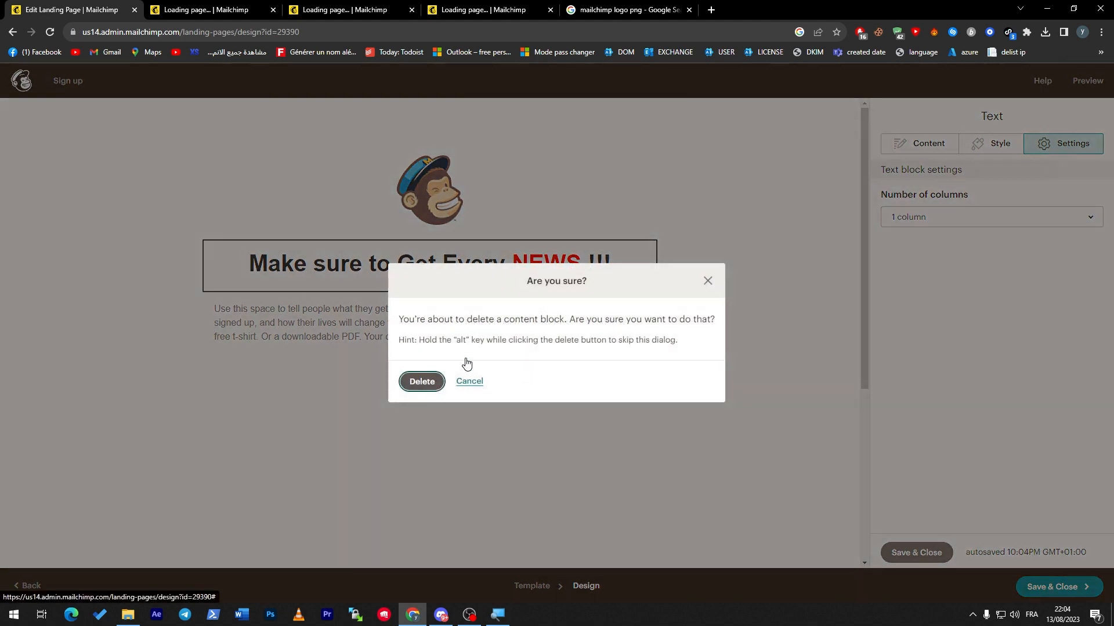
pyautogui.click(647, 255)
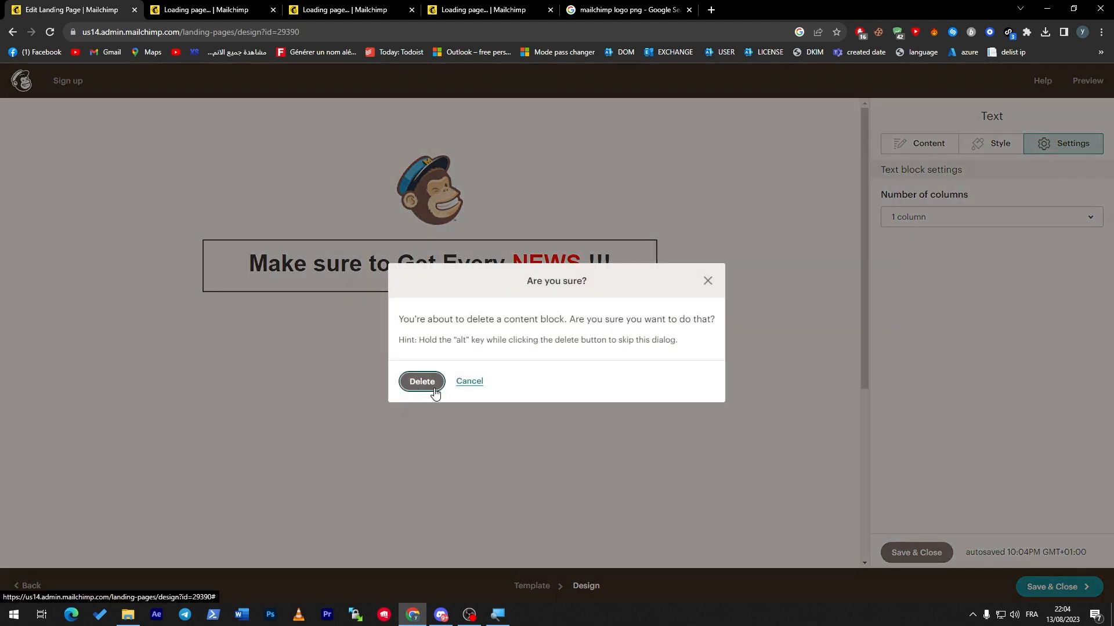
pyautogui.click(429, 383)
pyautogui.click(527, 211)
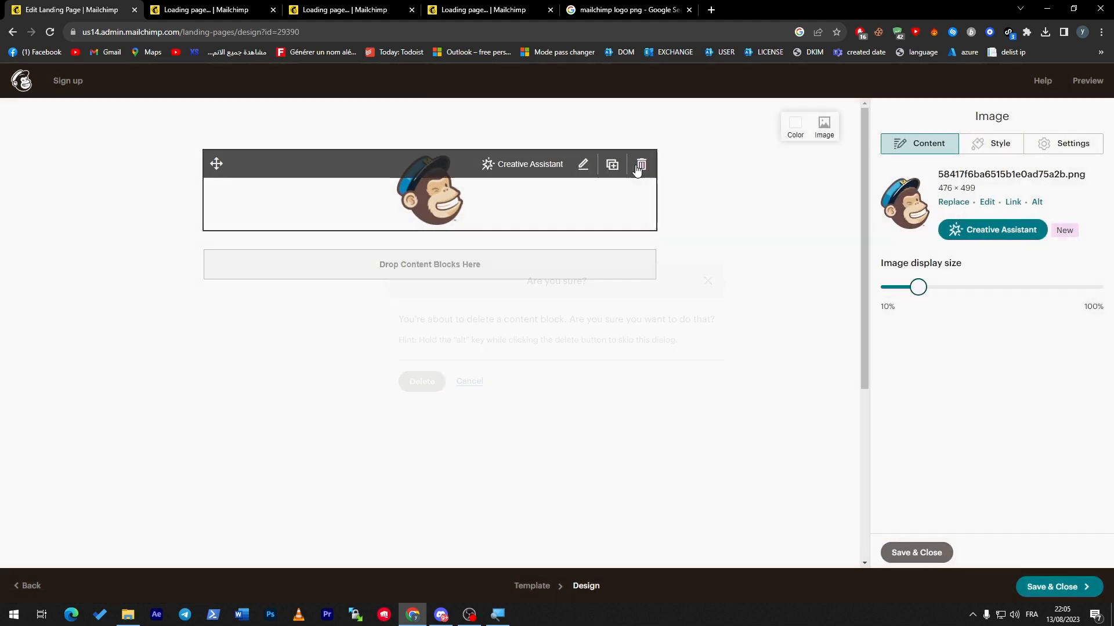
pyautogui.click(642, 164)
pyautogui.click(422, 381)
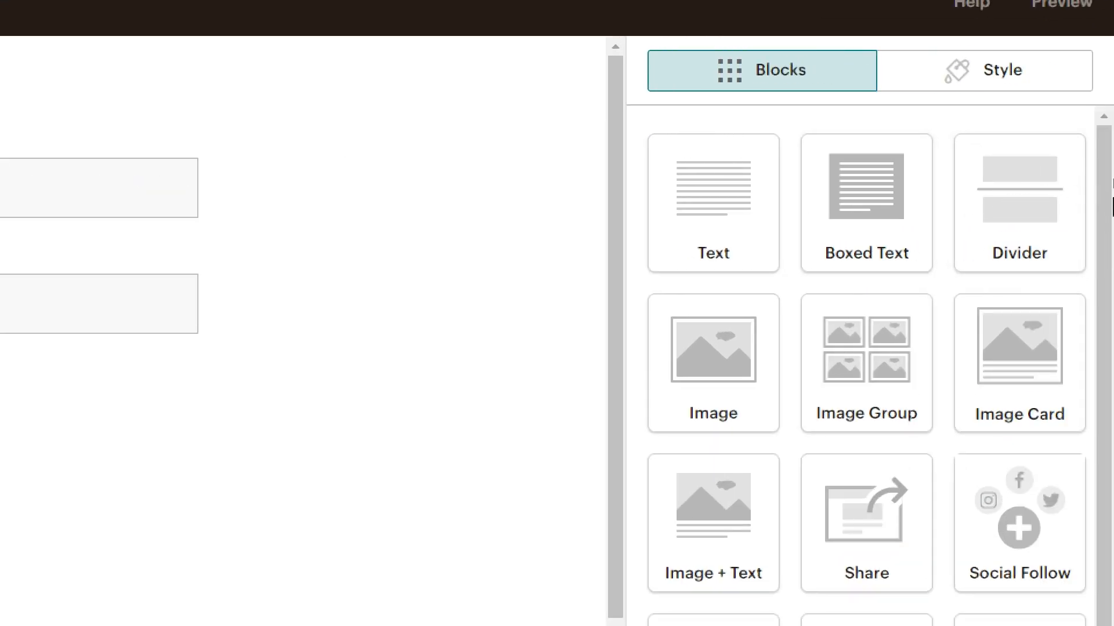
# - Add a Video block to the upper empty content area, review its Style and Settings options, and close its editor
pyautogui.scroll(-2, 717, 598)
pyautogui.scroll(-1, 717, 586)
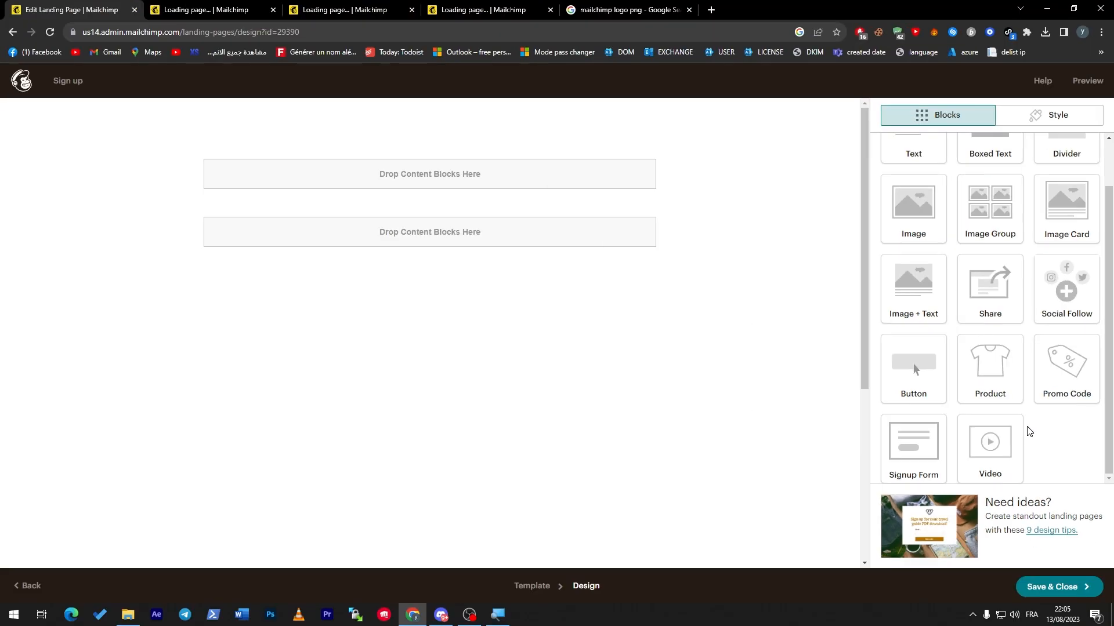
pyautogui.moveTo(1109, 397); pyautogui.dragTo(442, 168)
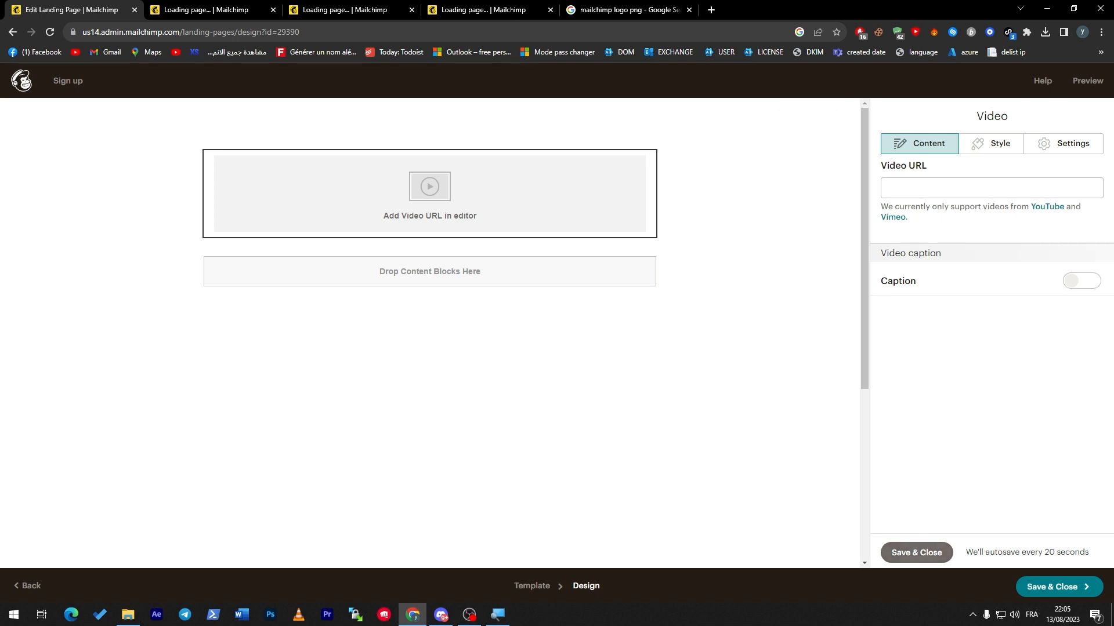
pyautogui.click(1015, 142)
pyautogui.click(1068, 144)
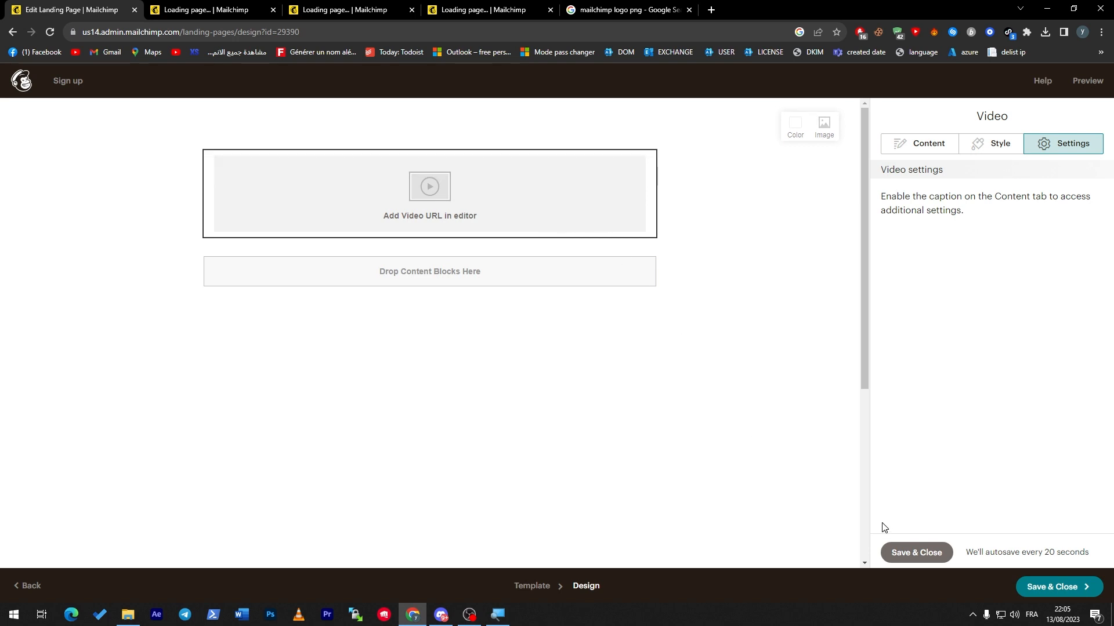
pyautogui.click(900, 555)
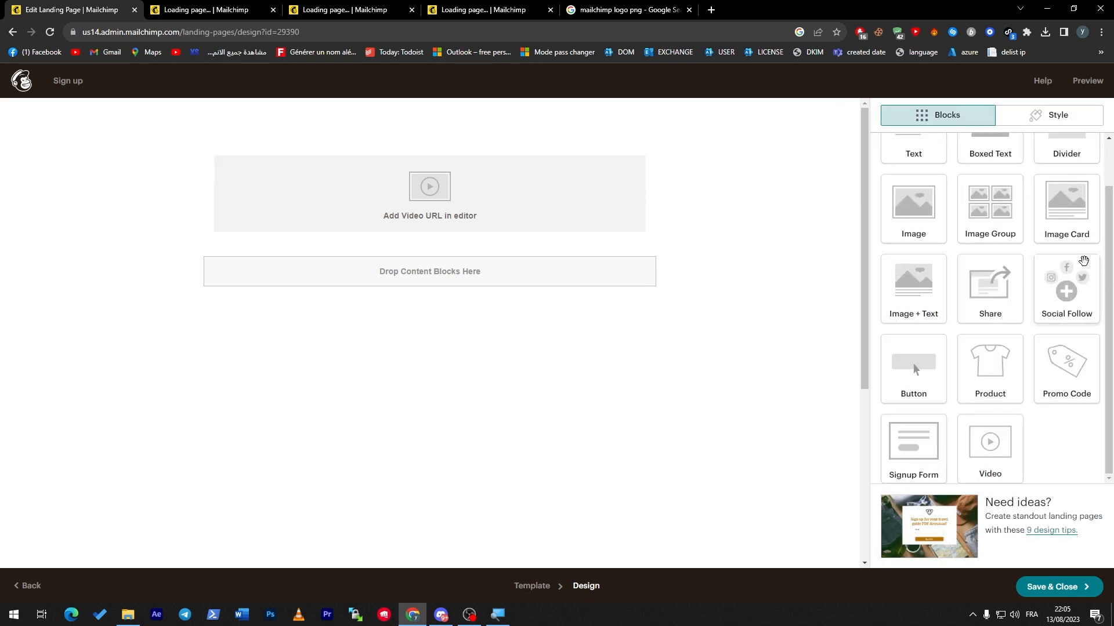
# - Add a Text block to the empty content area below the video, keeping its default text, and close its editor
pyautogui.scroll(2, 1084, 261)
pyautogui.moveTo(919, 192); pyautogui.dragTo(457, 253)
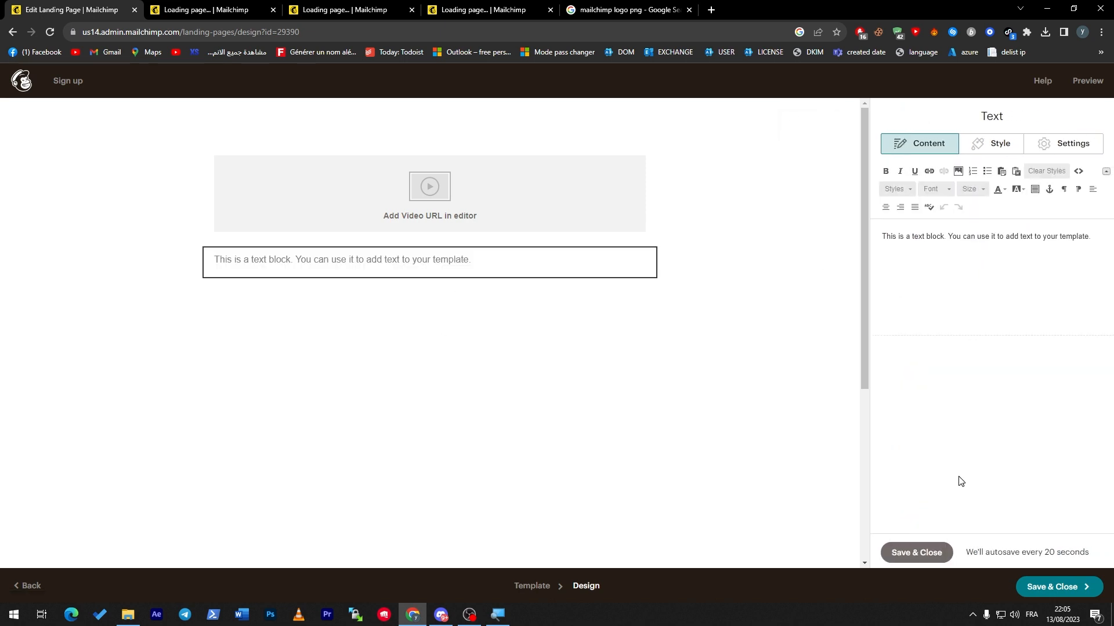
pyautogui.click(916, 551)
# - Insert an Image block between the video and text blocks, and a Product block directly beneath the image
pyautogui.moveTo(920, 281); pyautogui.dragTo(412, 312)
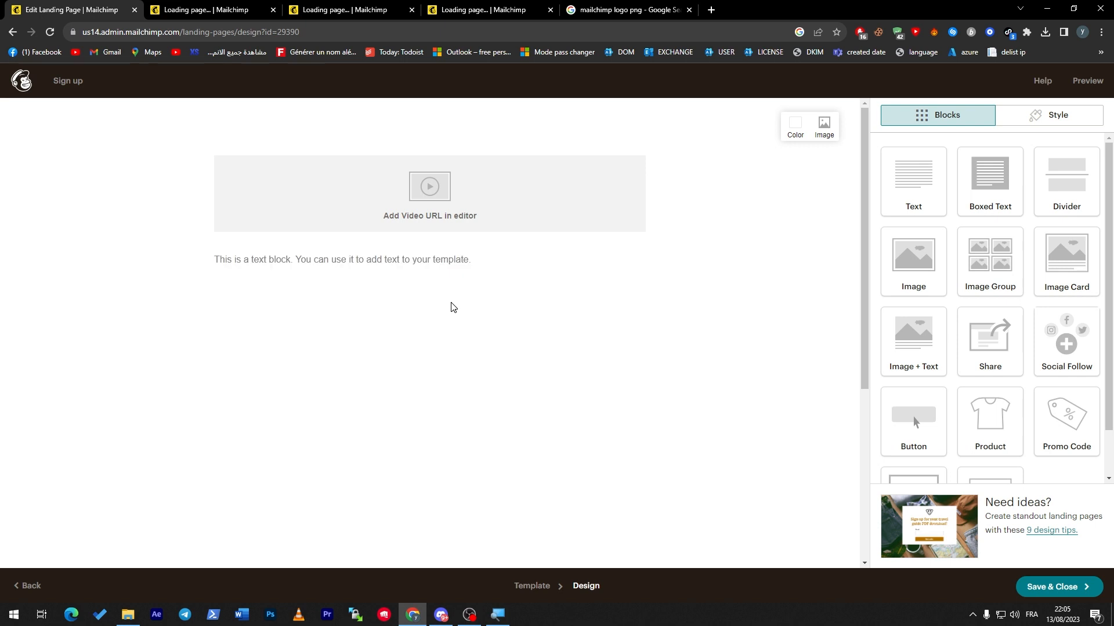
pyautogui.moveTo(913, 264); pyautogui.dragTo(421, 233)
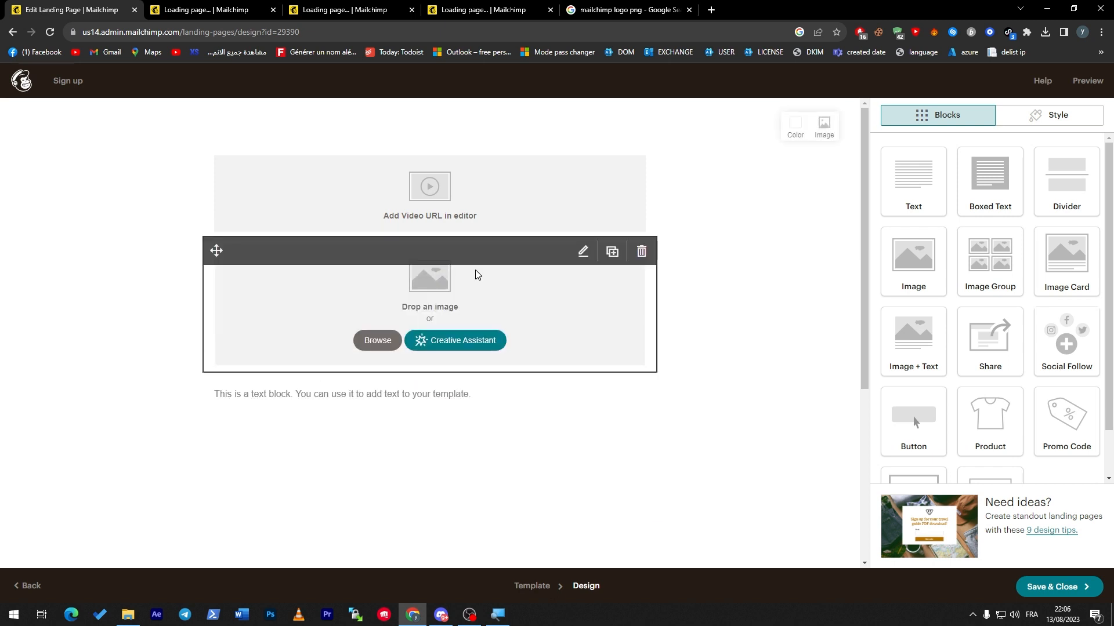
pyautogui.click(923, 562)
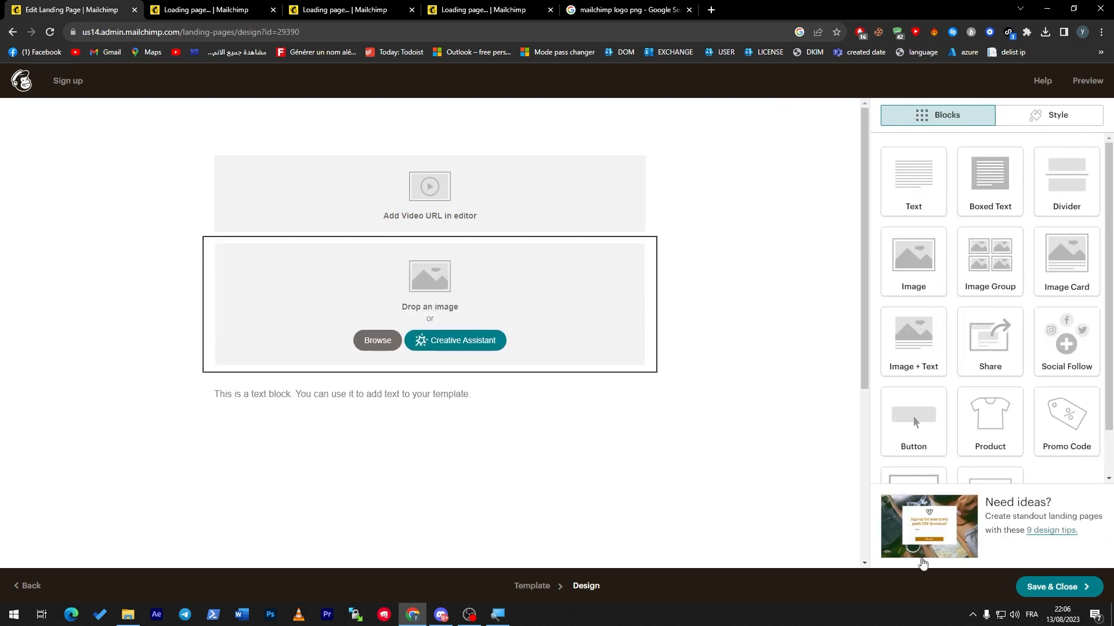
pyautogui.moveTo(990, 420); pyautogui.dragTo(432, 383)
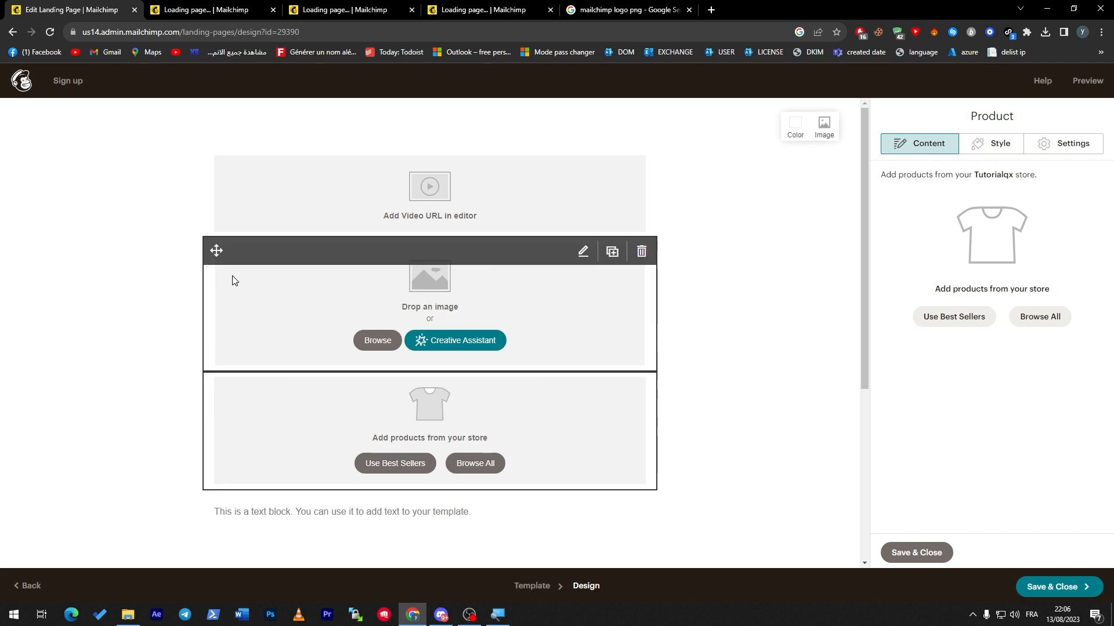
# - Switch to the second Mailchimp browser tab, leave the campaign creation page, and open the Discover page under Integrations
pyautogui.click(200, 10)
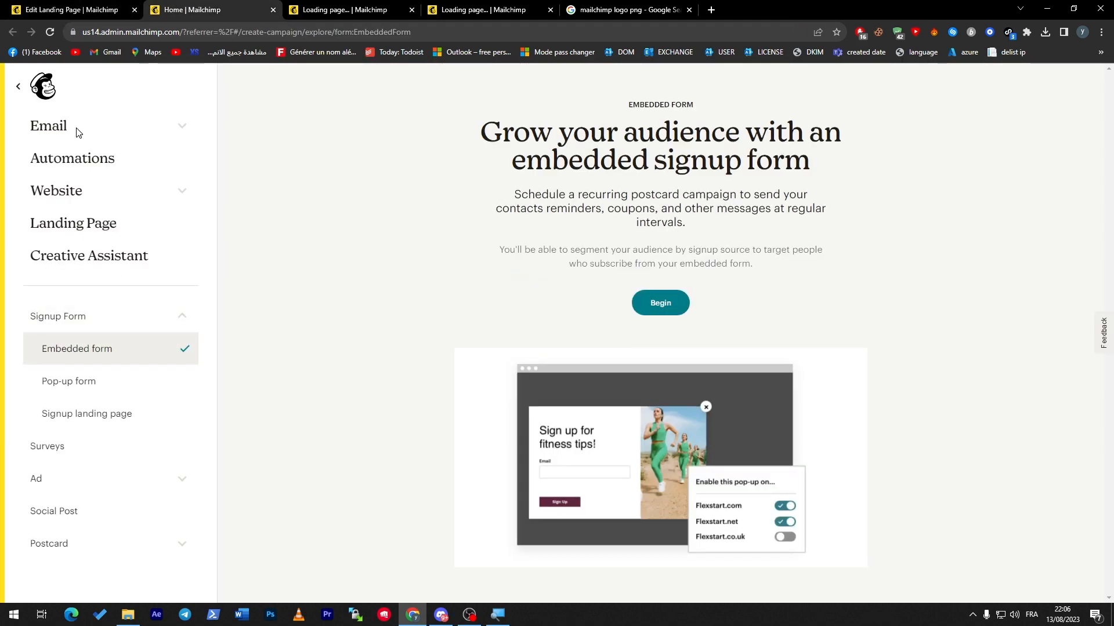
pyautogui.click(18, 86)
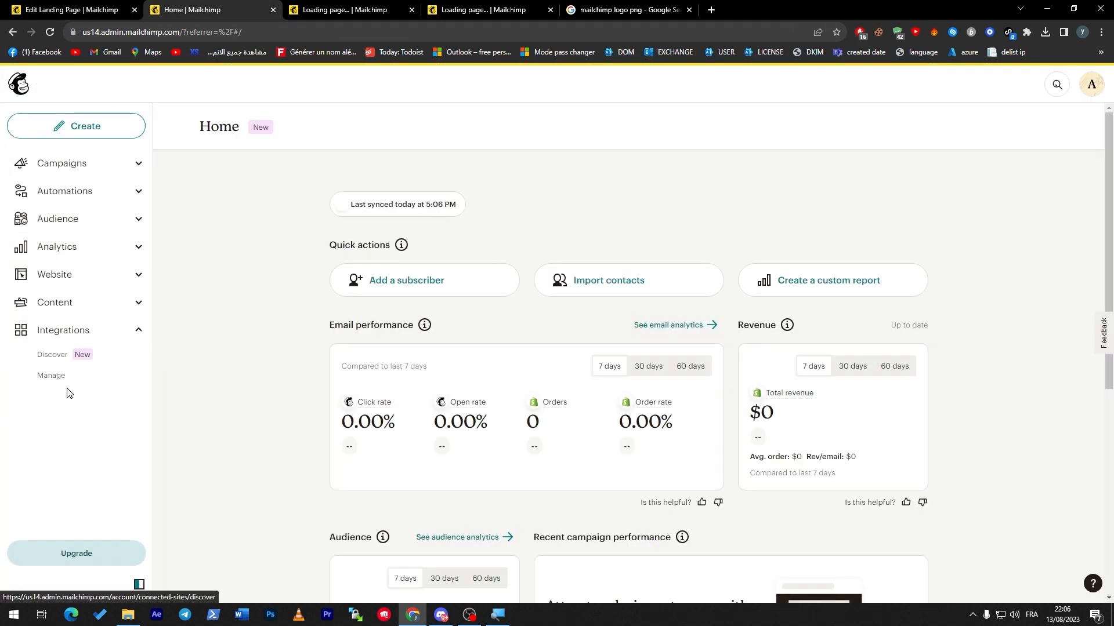
pyautogui.click(58, 356)
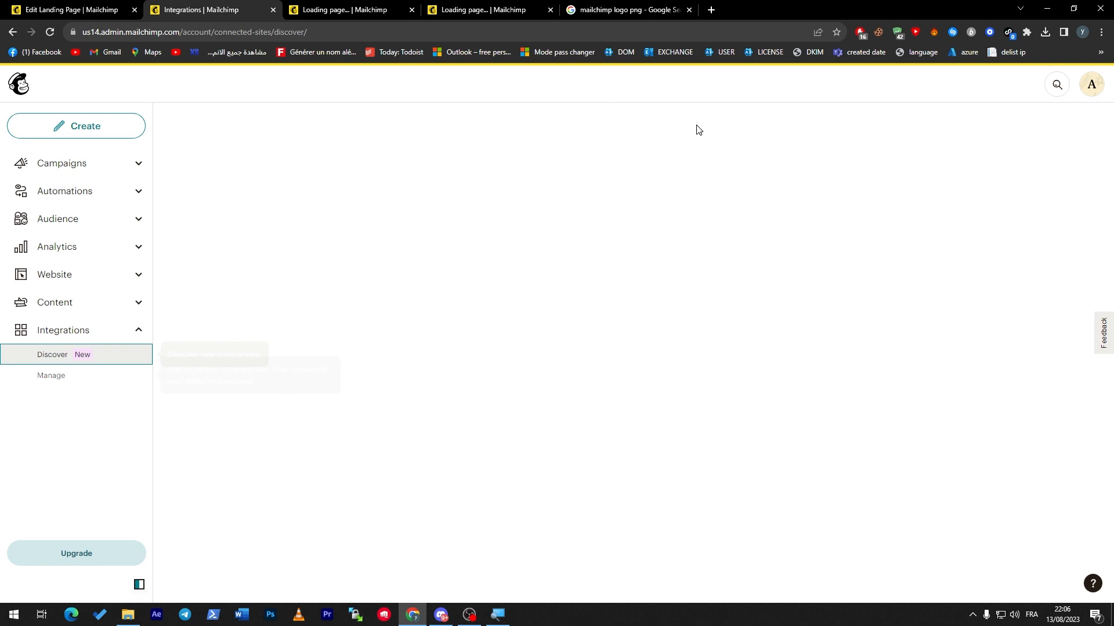
# - Search the available apps and integrations for "shopify"
pyautogui.write('shopify')
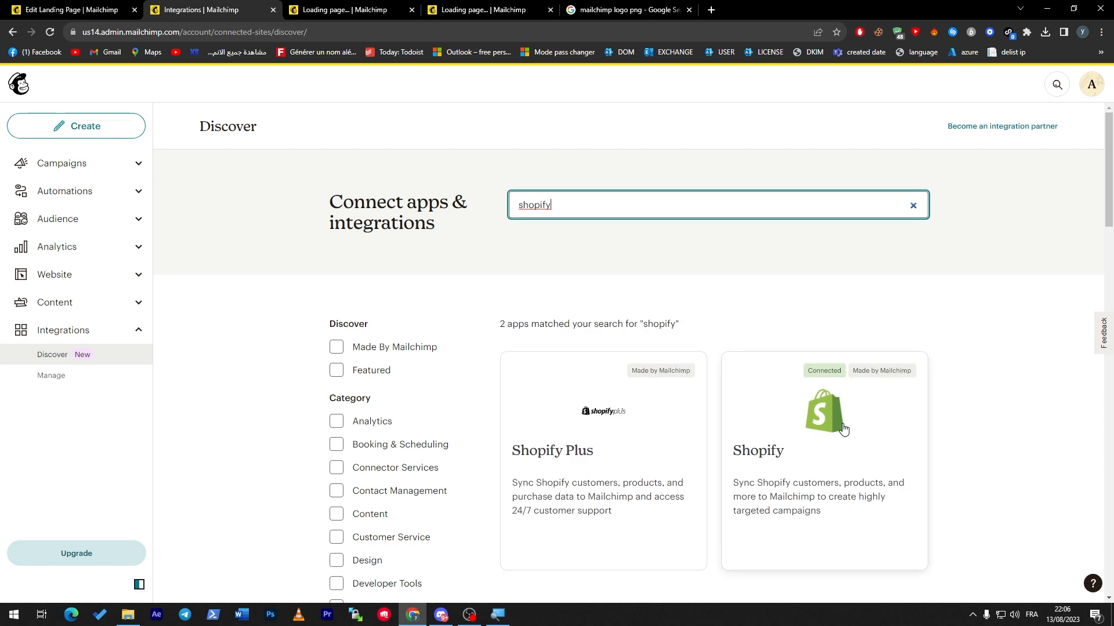
# - Return to the landing page editor tab, save and close the Product block, and save and close the page design
pyautogui.click(76, 9)
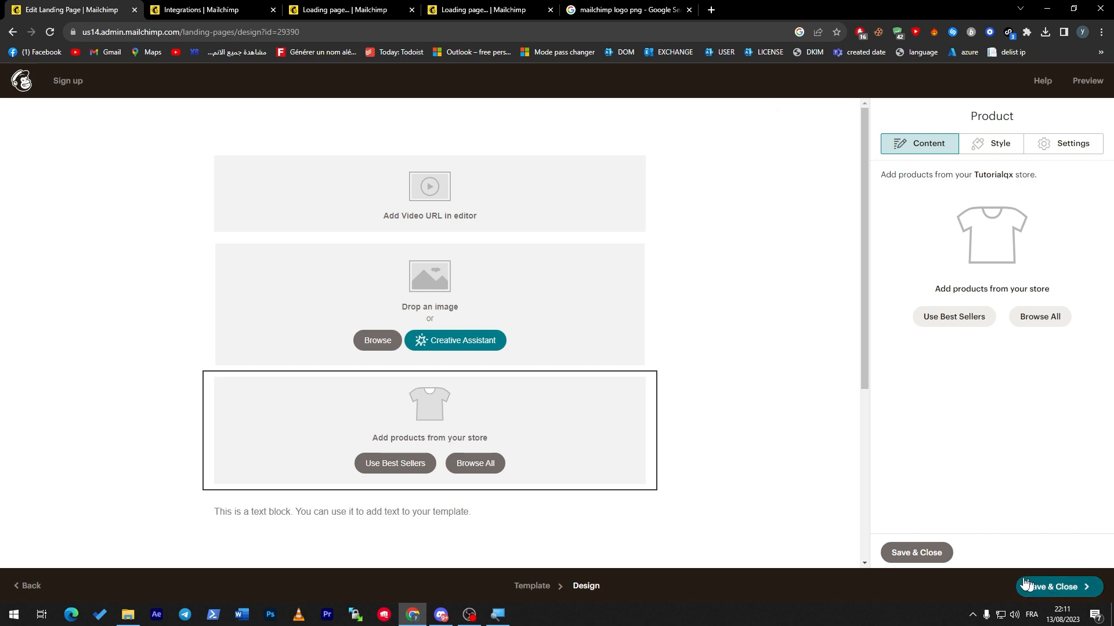
pyautogui.click(914, 554)
pyautogui.click(1057, 594)
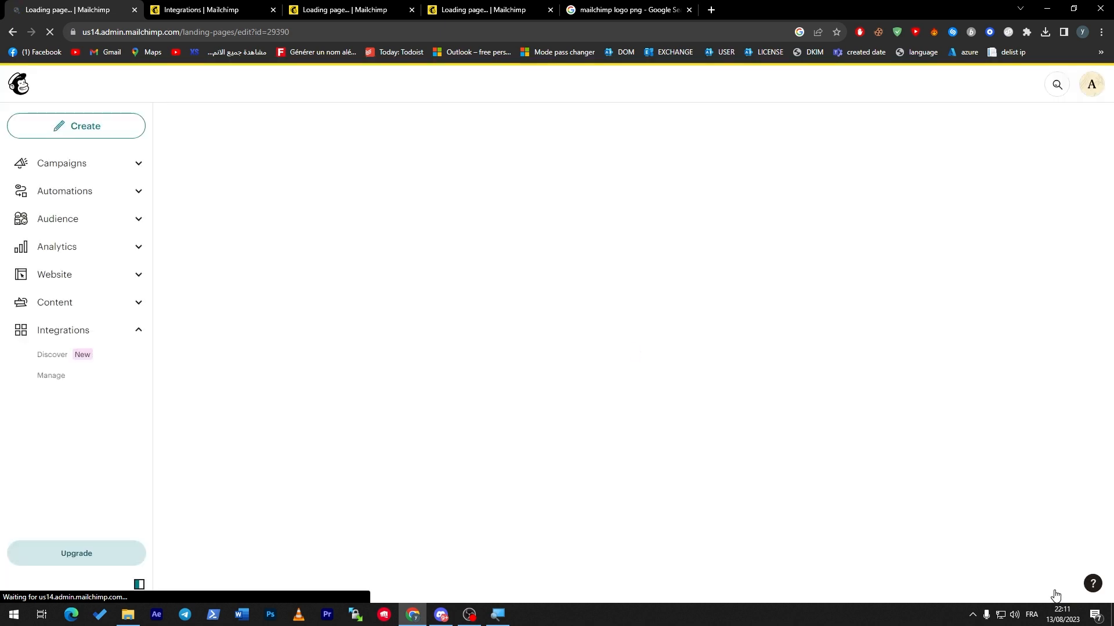
# - Review the Sign up page's checklist through Settings & Tracking and publish the landing page
pyautogui.press('super')
pyautogui.click(894, 497)
pyautogui.moveTo(270, 200); pyautogui.dragTo(347, 205)
pyautogui.click(351, 206)
pyautogui.moveTo(1109, 223); pyautogui.dragTo(1105, 409)
pyautogui.moveTo(572, 215)
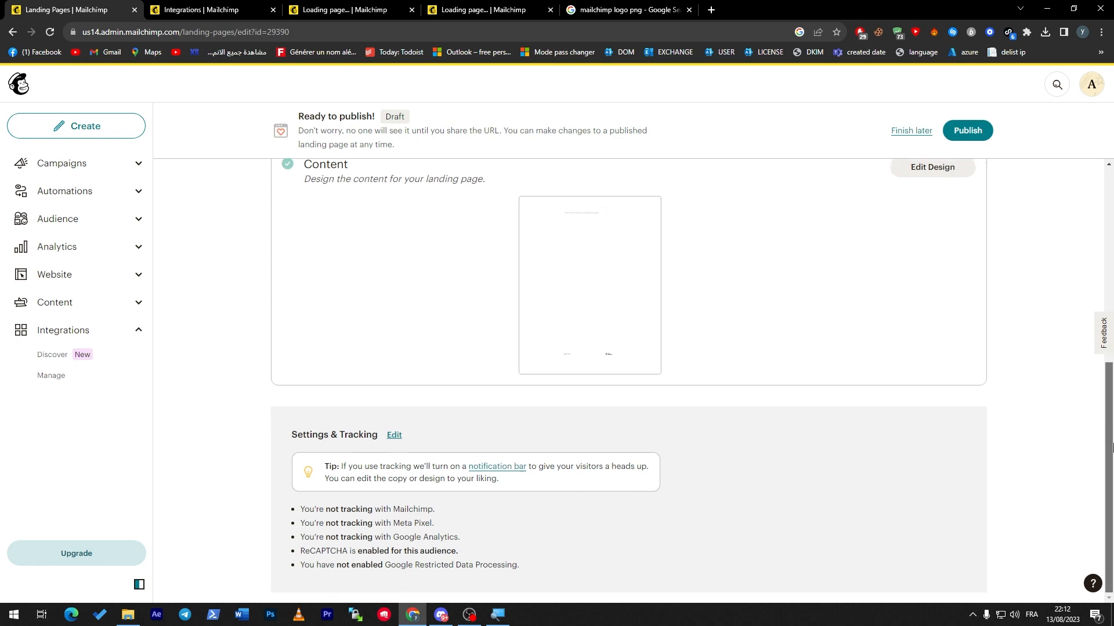
pyautogui.scroll(6, 597, 205)
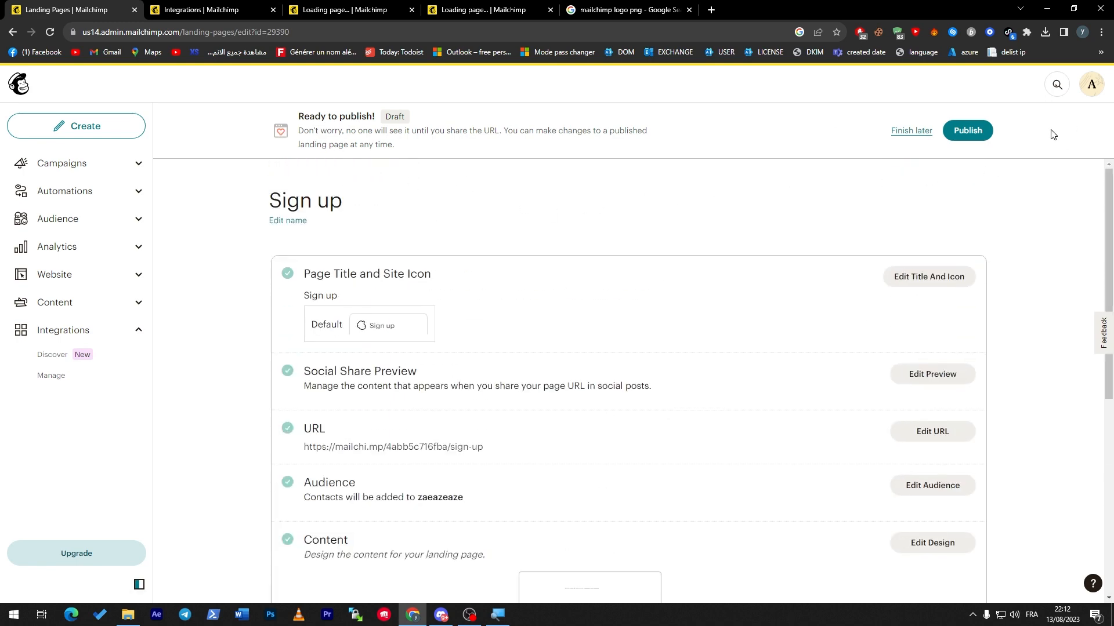
pyautogui.click(957, 130)
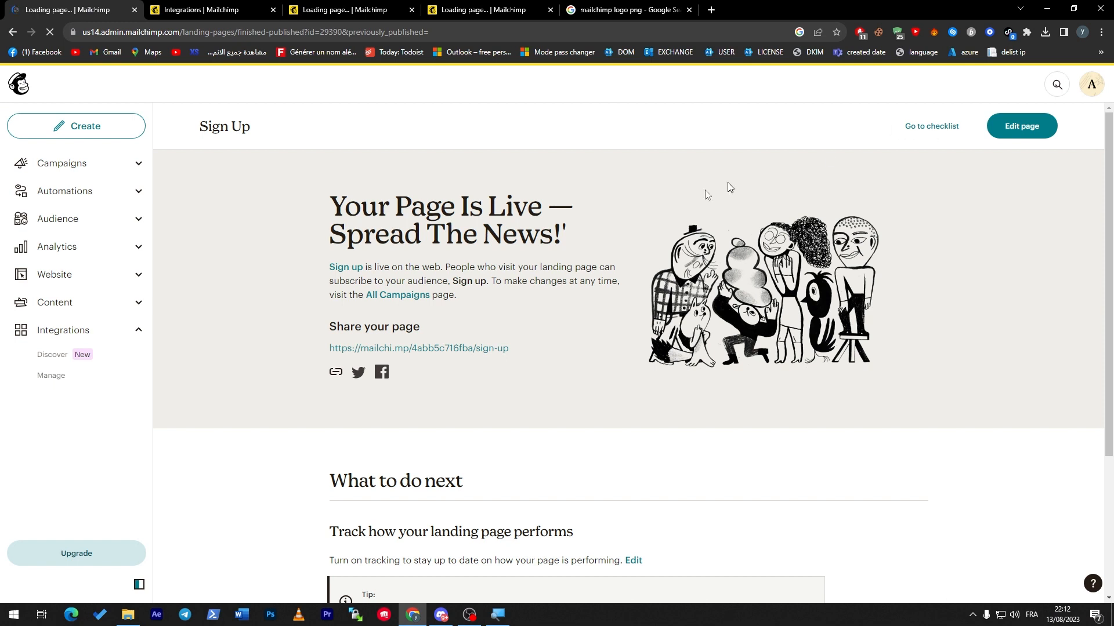
# - Open the published landing page from its share URL and read what it shows
pyautogui.click(470, 349)
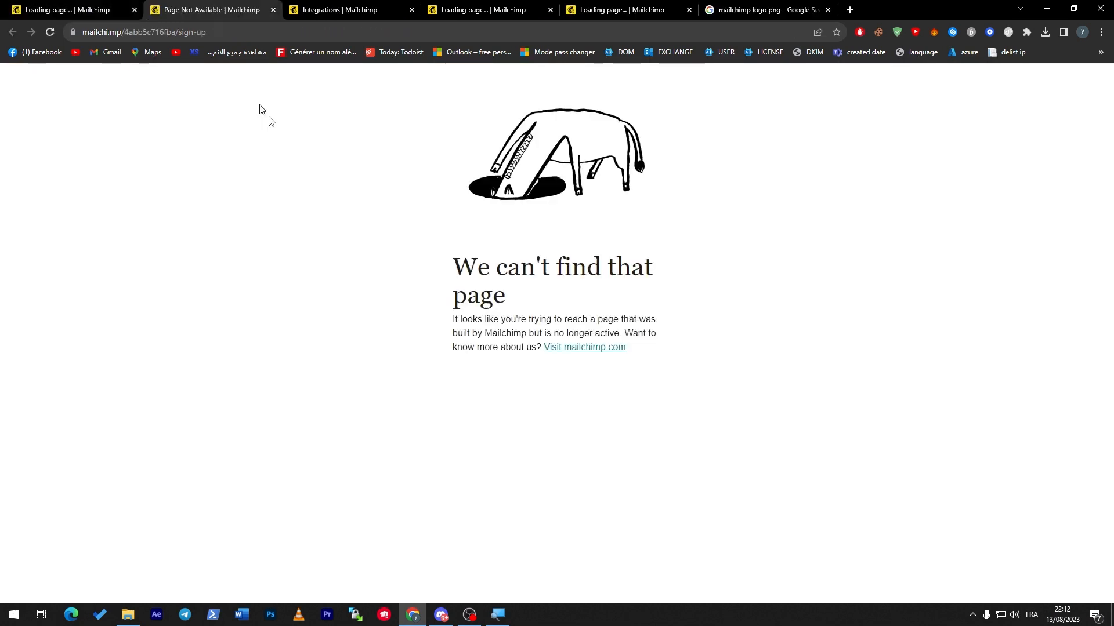
pyautogui.tripleClick(563, 275)
pyautogui.click(523, 307)
pyautogui.moveTo(485, 319); pyautogui.dragTo(562, 320)
pyautogui.click(560, 320)
# - Return to the Sign Up confirmation tab and review the suggestions under What to do next
pyautogui.click(87, 11)
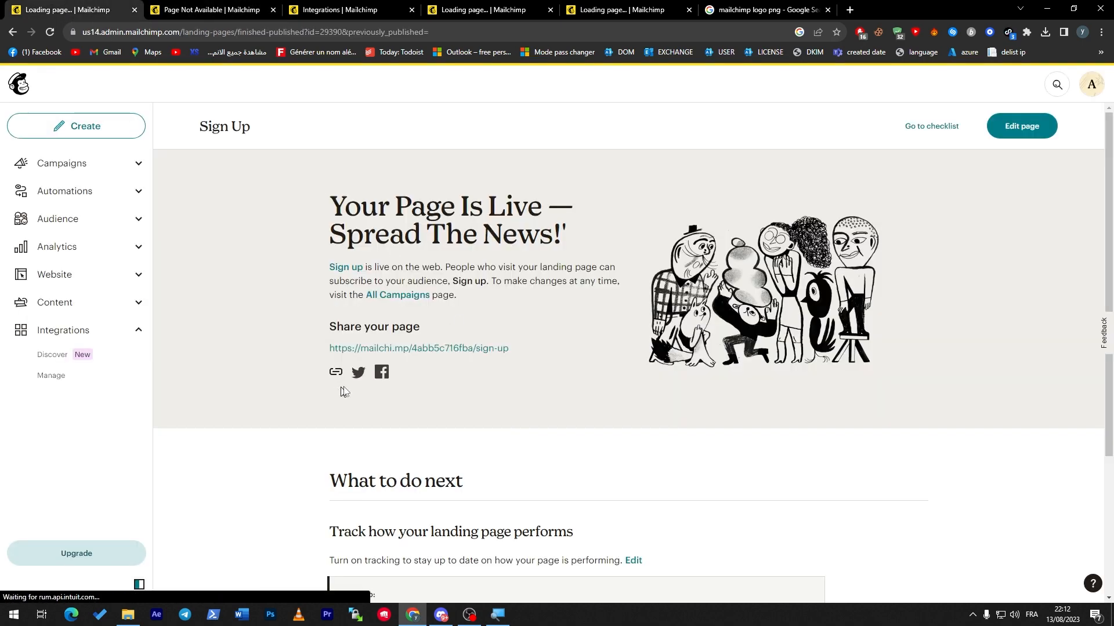
pyautogui.scroll(-3, 1088, 348)
pyautogui.scroll(-1, 1085, 406)
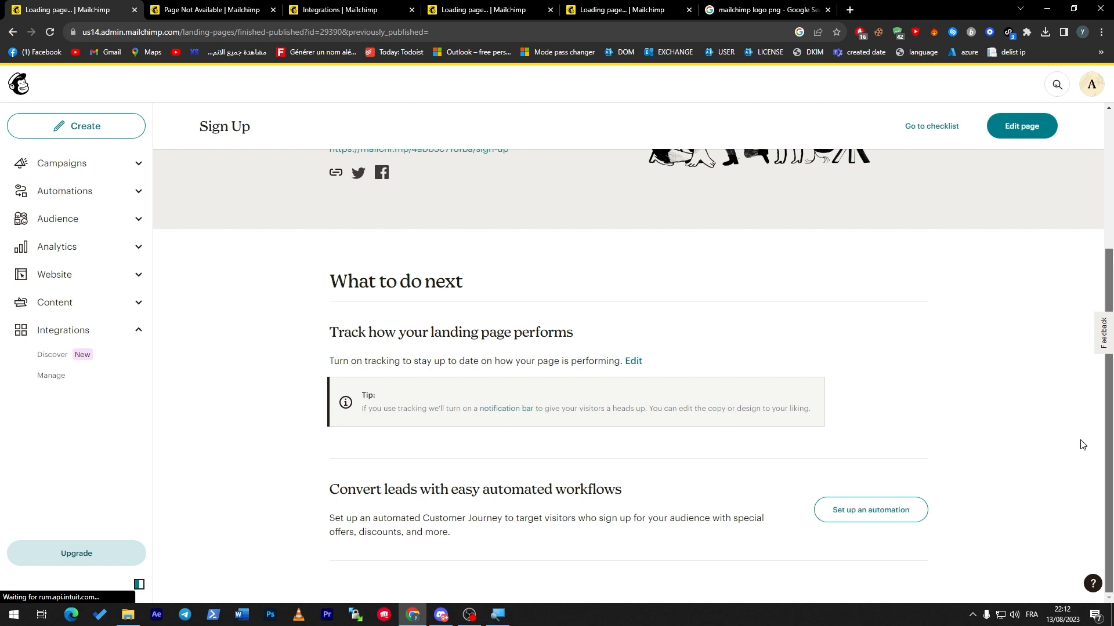
# - Recheck the tab with the published page against the Sign Up confirmation page, ending on the confirmation page
pyautogui.click(222, 14)
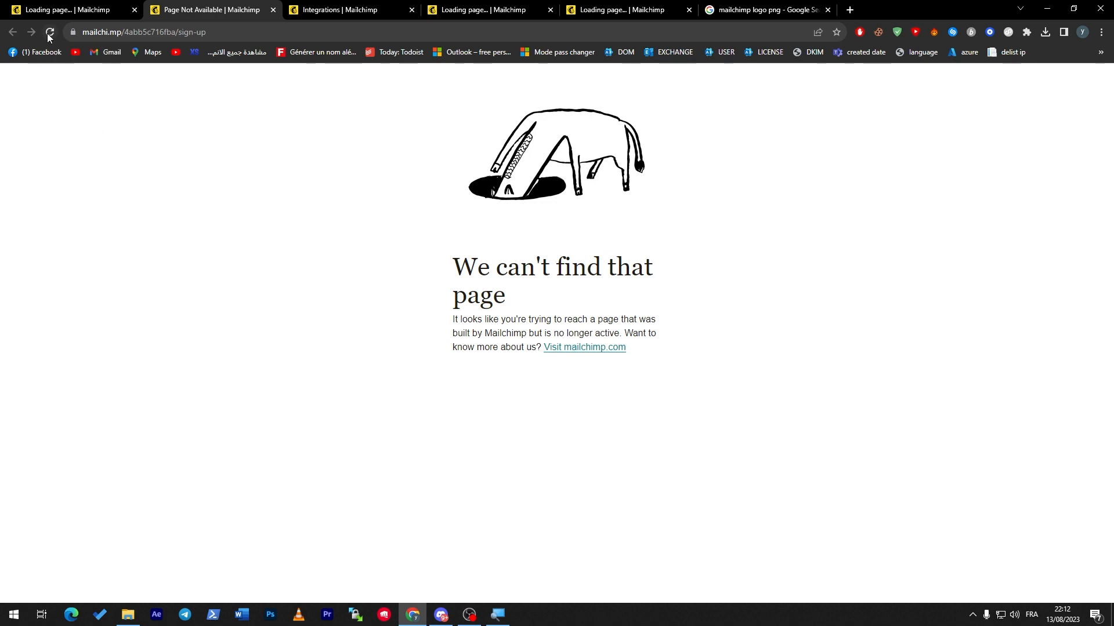
pyautogui.click(58, 10)
pyautogui.scroll(3, 1010, 185)
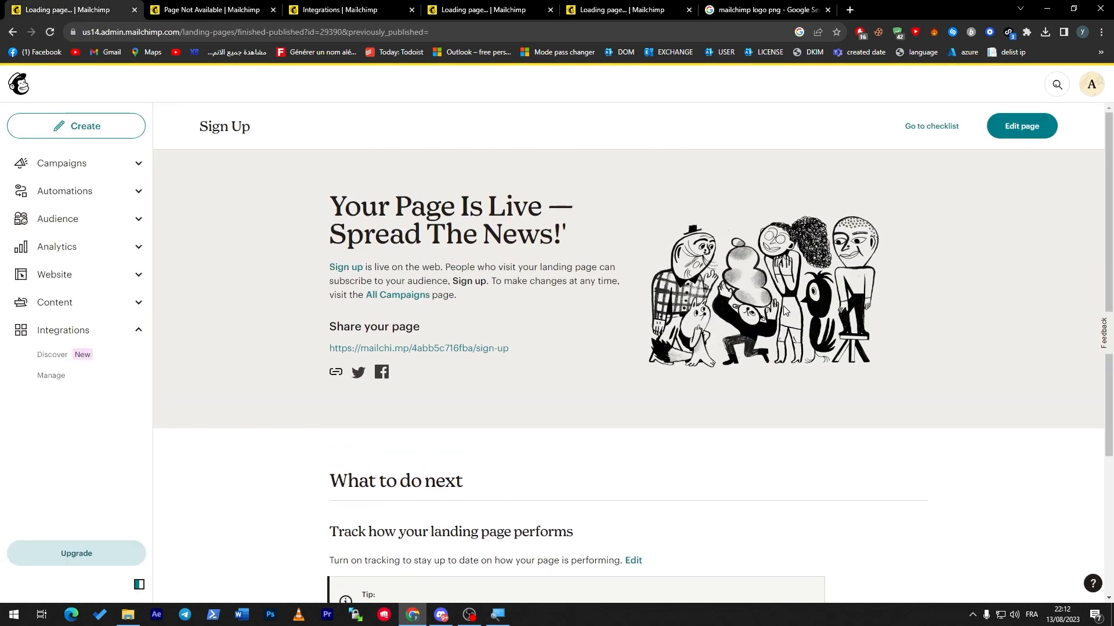
pyautogui.click(221, 8)
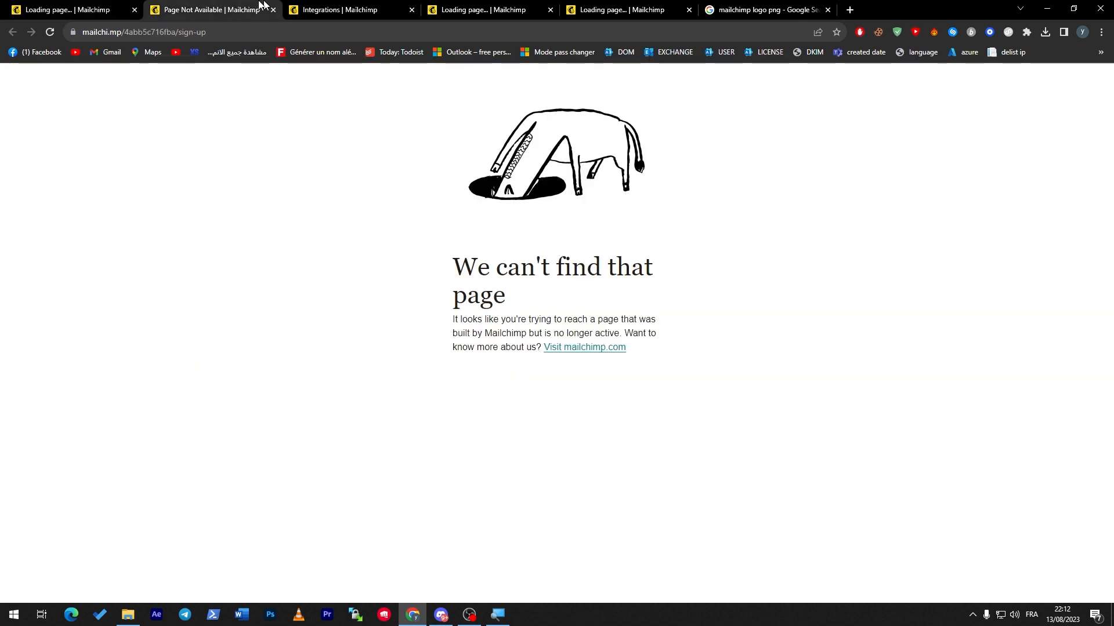
pyautogui.click(87, 8)
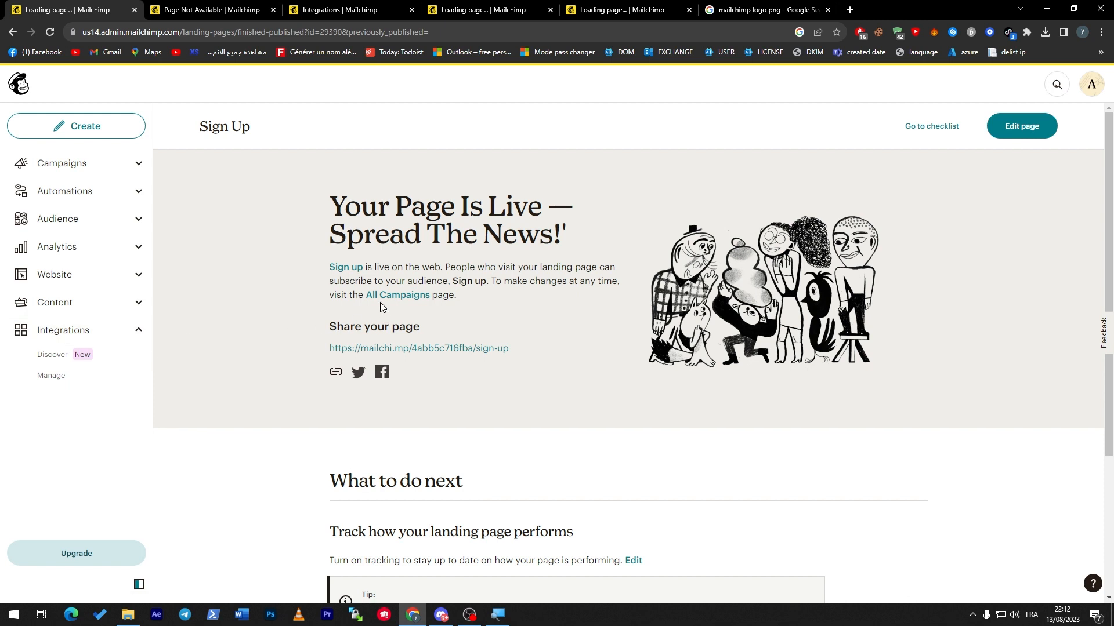
# - Start creating a pop-up form from the Signup Form options
pyautogui.click(89, 133)
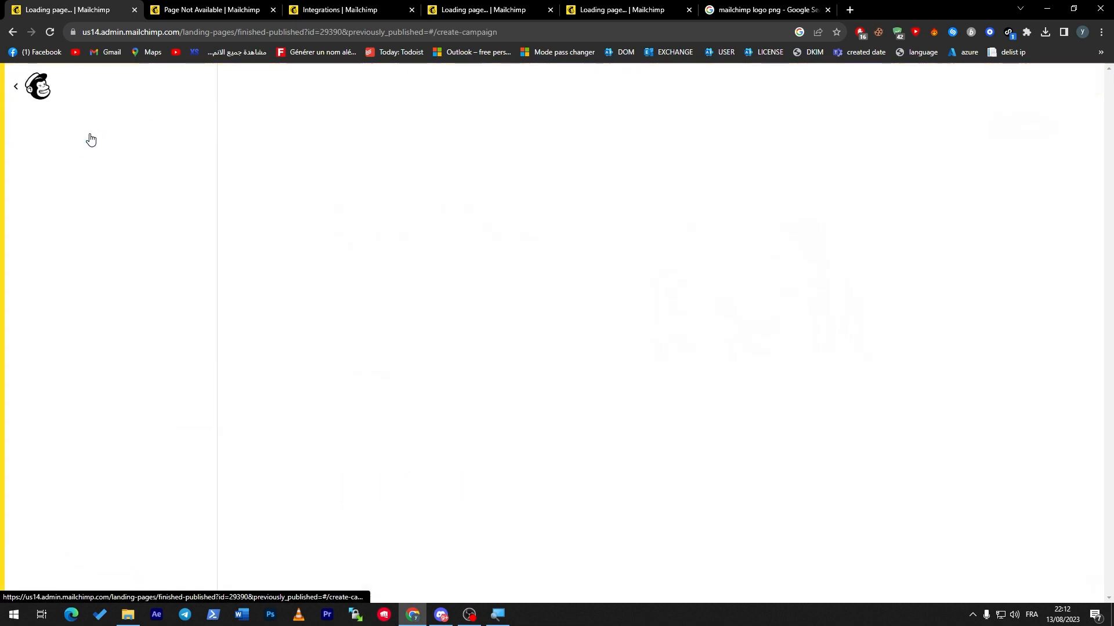
pyautogui.click(112, 325)
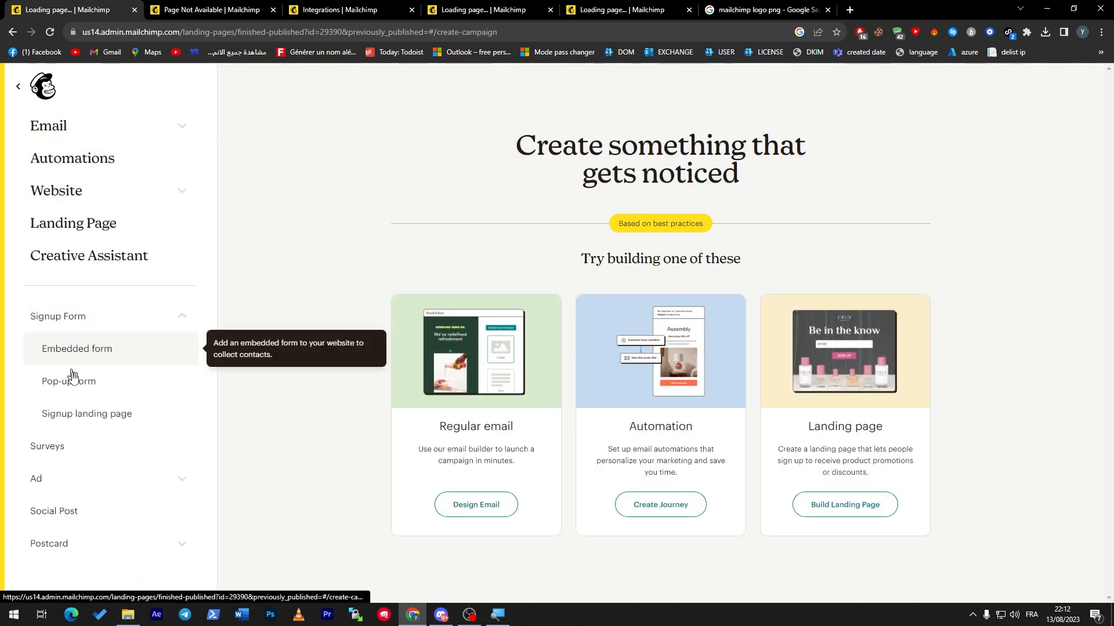
pyautogui.click(83, 414)
pyautogui.click(117, 373)
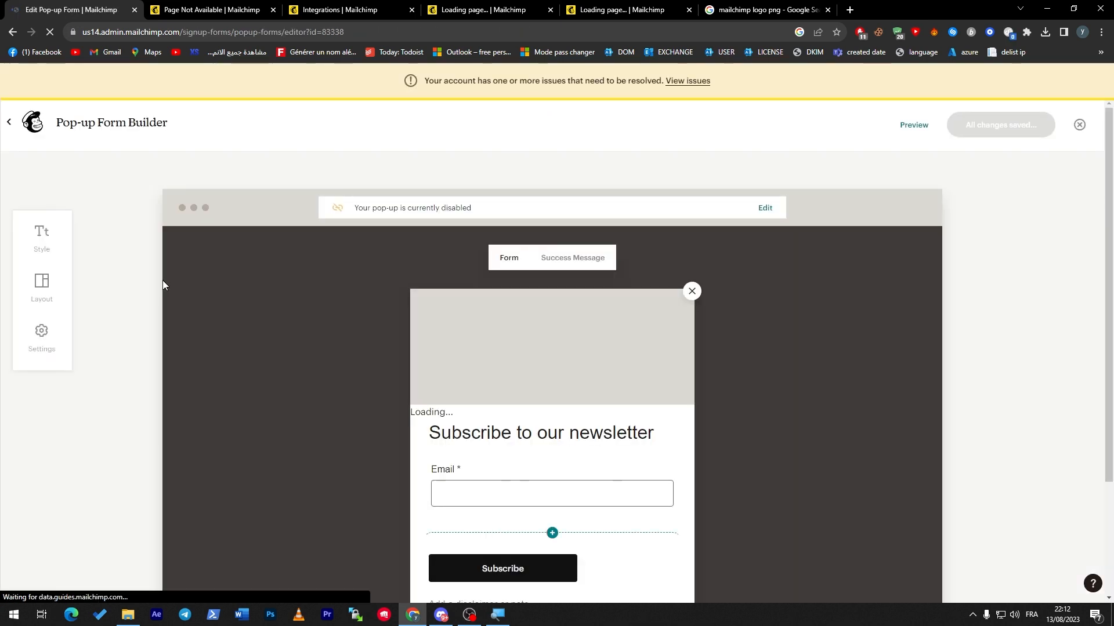
# - Insert the Mailchimp monkey logo from the Content studio as the pop-up form's header image
pyautogui.moveTo(1112, 218); pyautogui.dragTo(1096, 348)
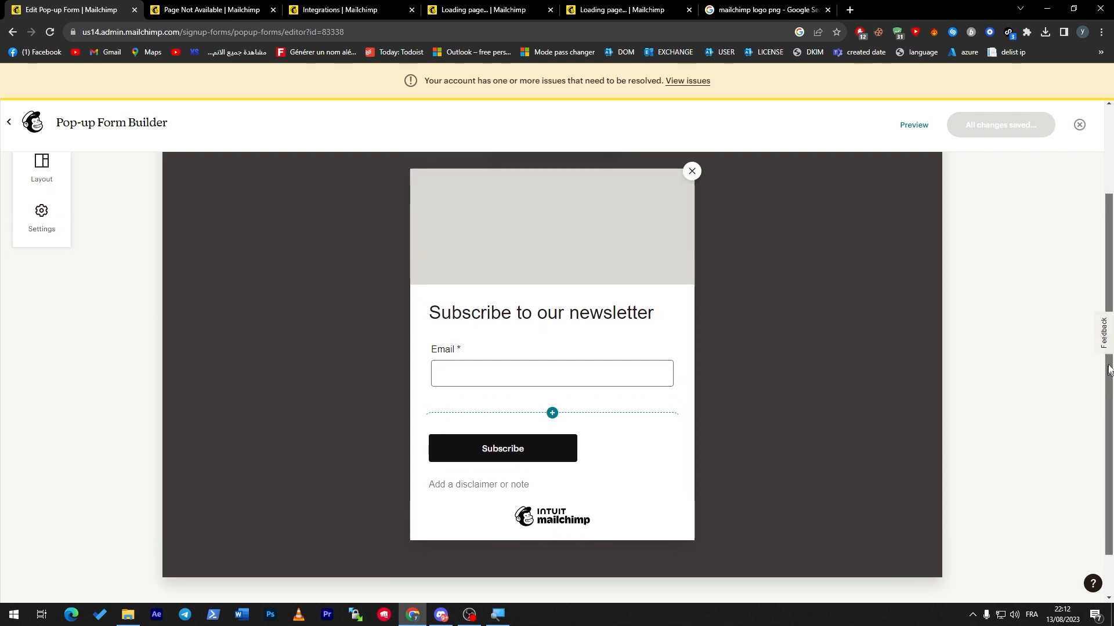
pyautogui.click(547, 293)
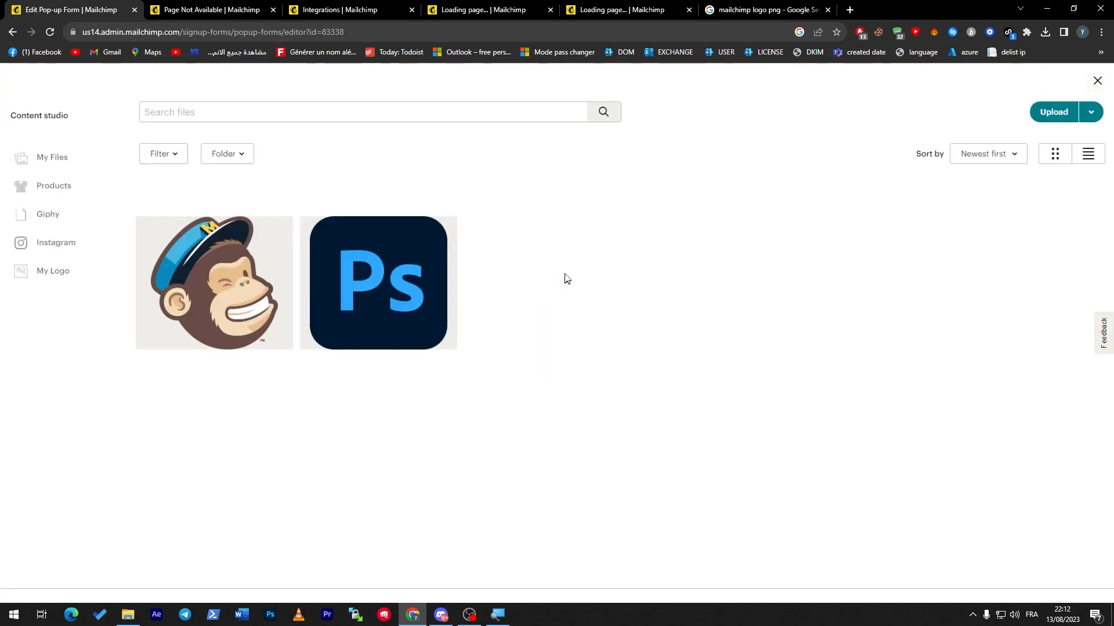
pyautogui.click(190, 299)
pyautogui.click(1080, 119)
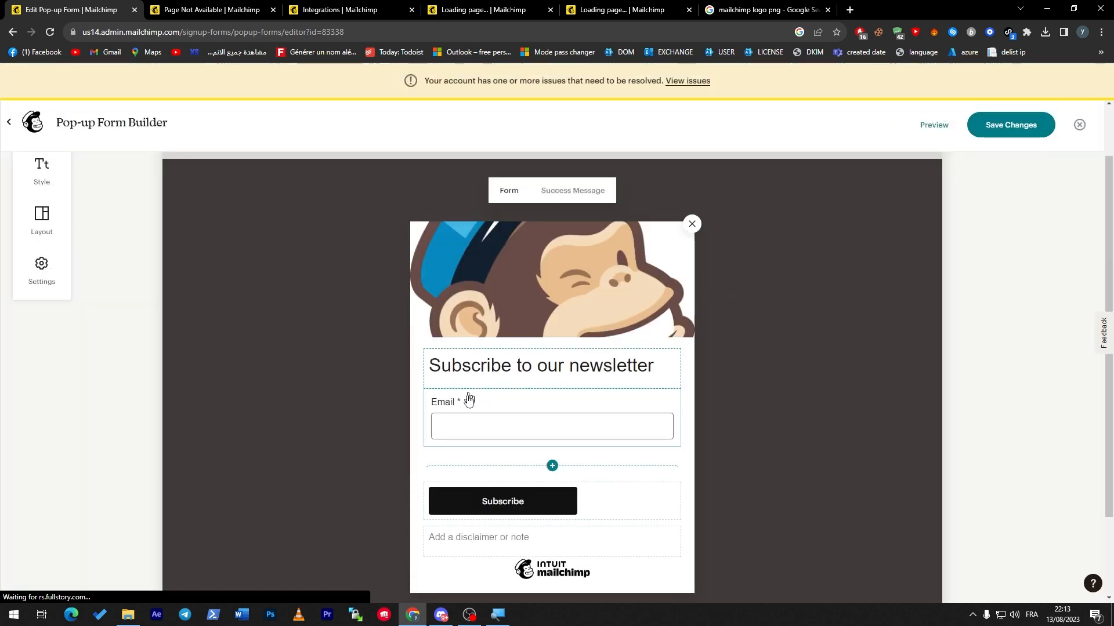
# - Enable the pop-up form for the Tutorialqx site and save its changes
pyautogui.click(1015, 133)
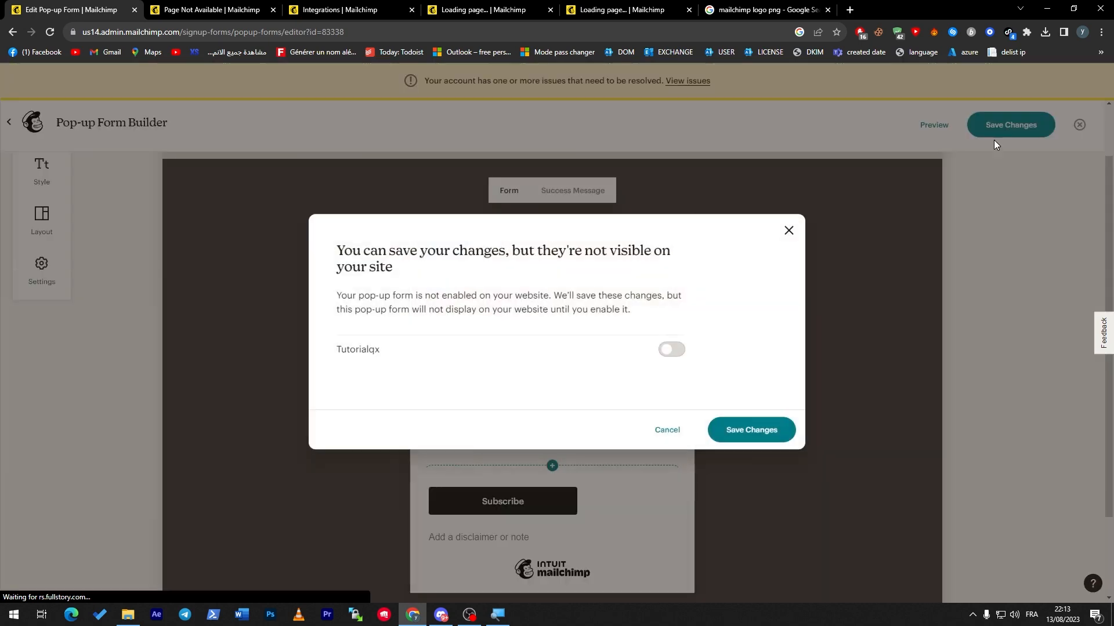
pyautogui.click(672, 351)
pyautogui.click(757, 423)
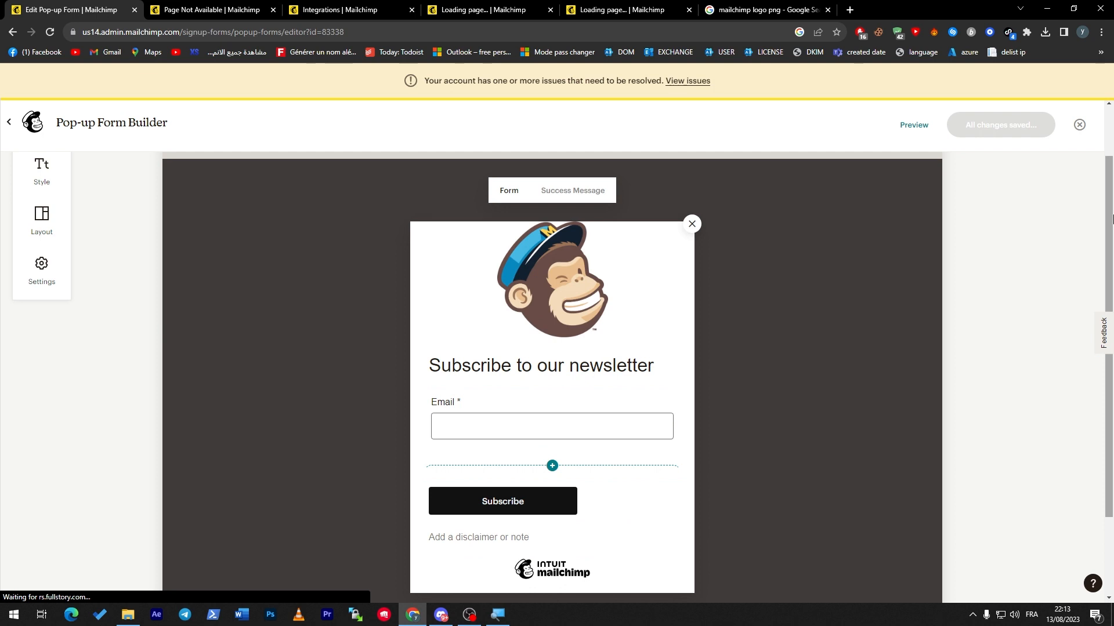
# - Look over the finished pop-up form and leave the Pop-up Form Builder
pyautogui.scroll(-2, 1061, 249)
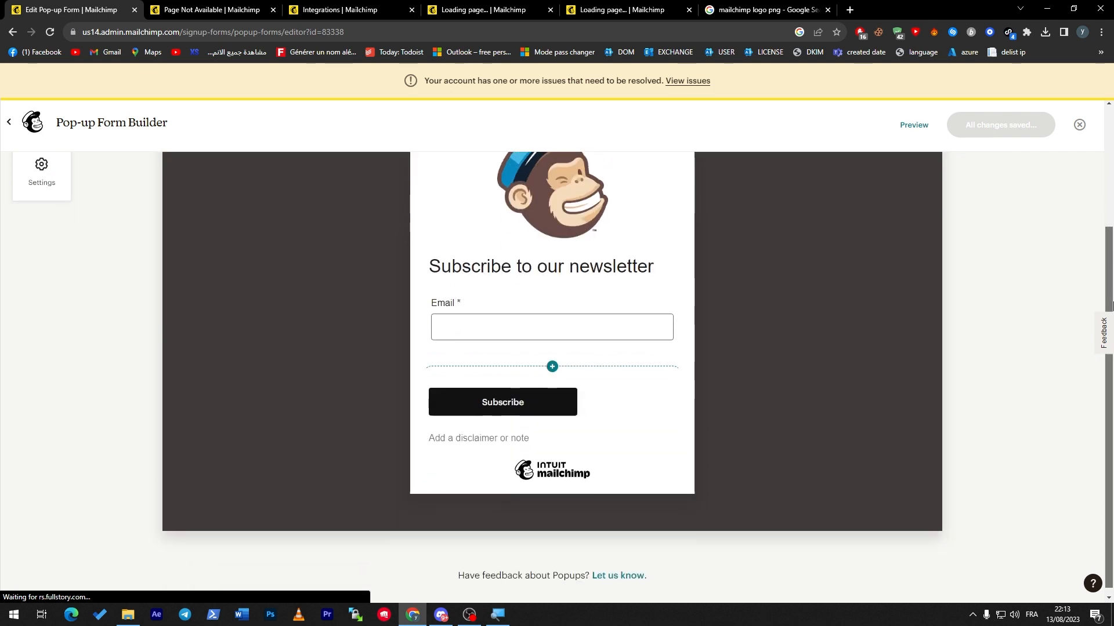
pyautogui.scroll(3, 1096, 232)
pyautogui.scroll(-1, 1098, 228)
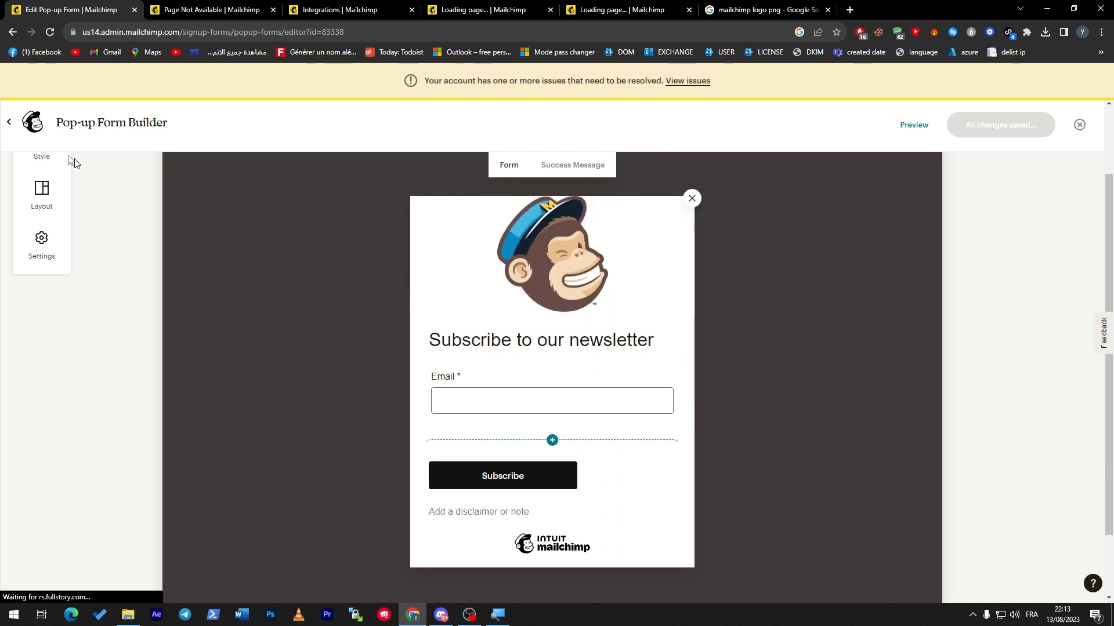
pyautogui.click(19, 131)
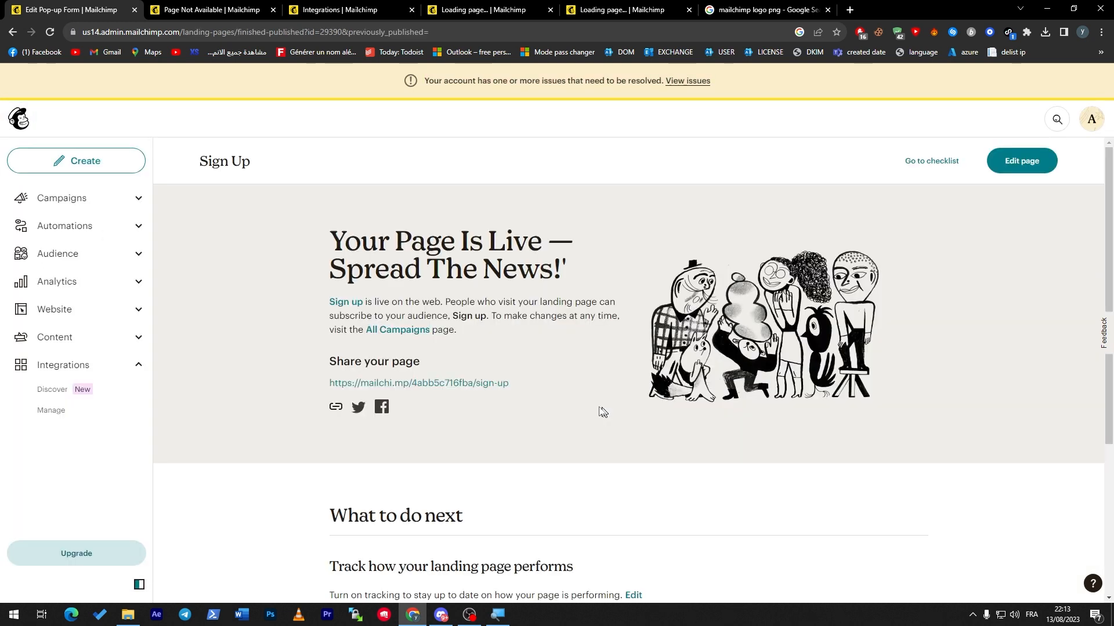
# - Open the plan upgrade page, compare the Essentials, Standard and Premium prices and features, and close it
pyautogui.click(71, 555)
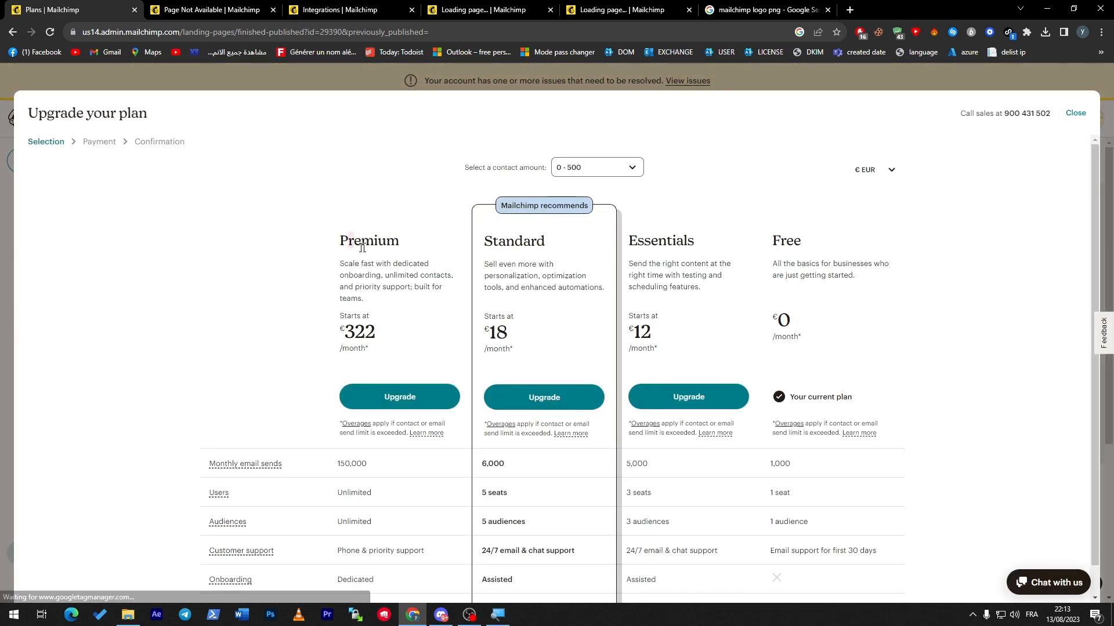
pyautogui.moveTo(630, 332); pyautogui.dragTo(652, 334)
pyautogui.moveTo(485, 332); pyautogui.dragTo(512, 333)
pyautogui.doubleClick(369, 240)
pyautogui.doubleClick(359, 332)
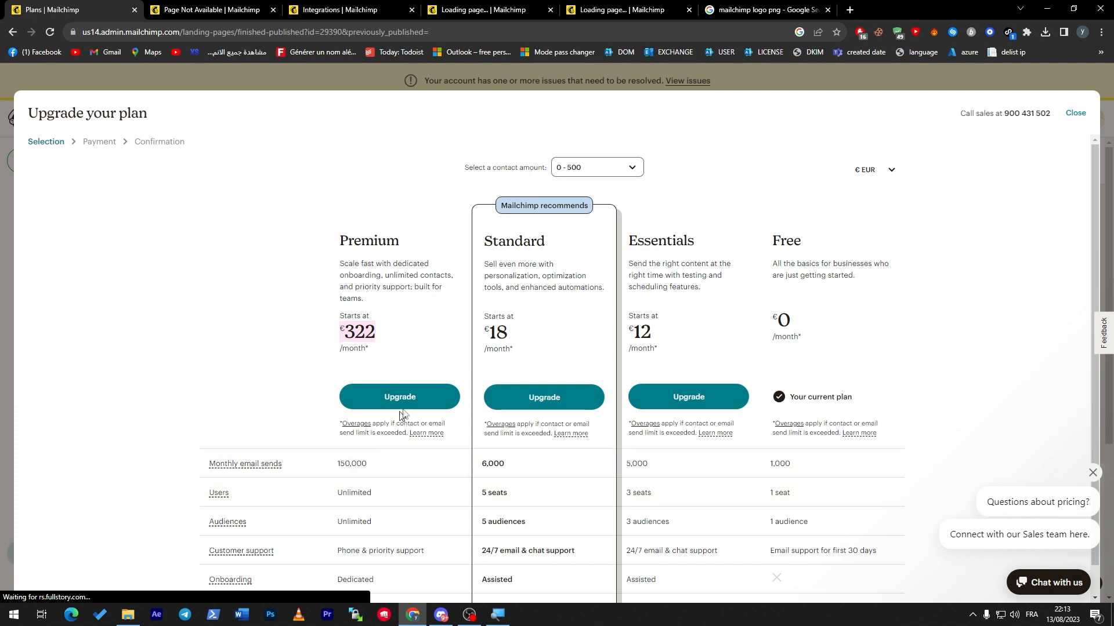
pyautogui.scroll(-1, 1088, 274)
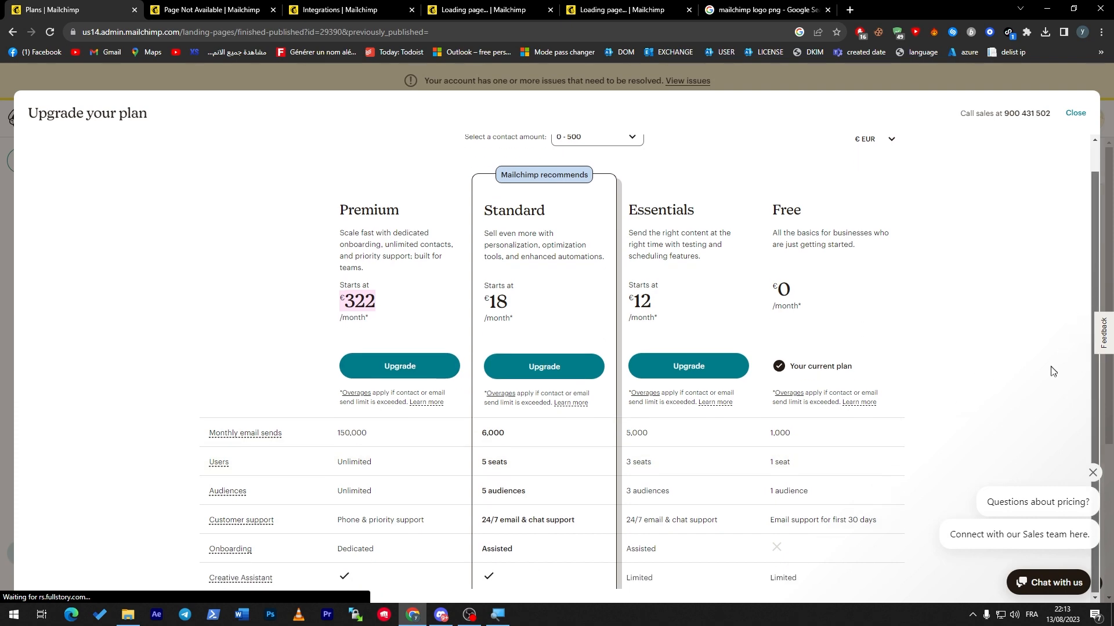
pyautogui.click(1076, 113)
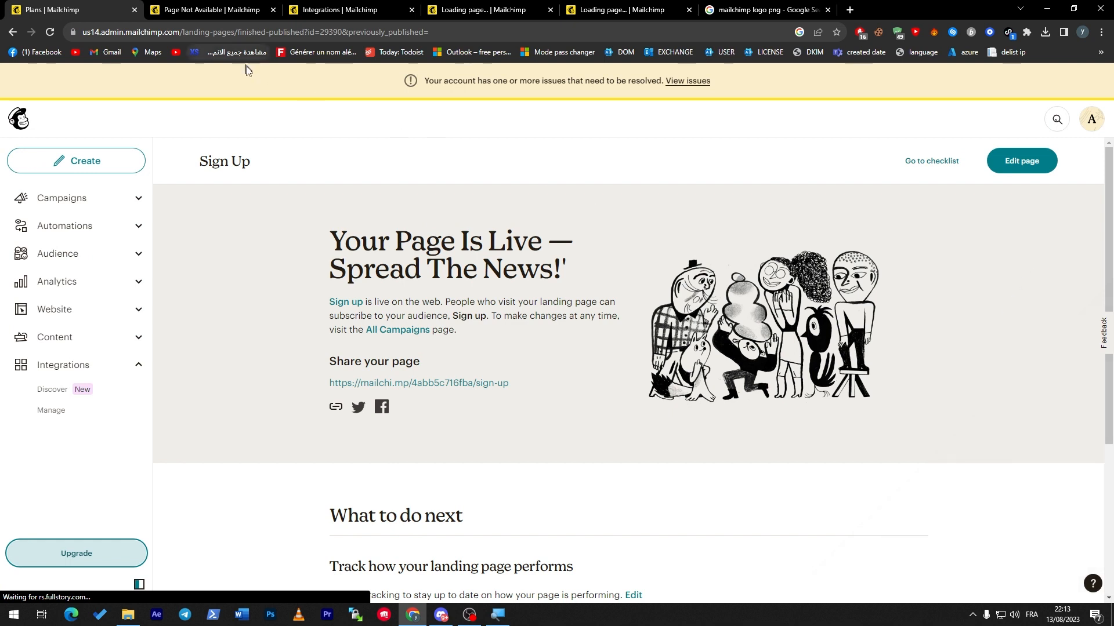
# - Open the landing page's share URL again, close both tabs showing it, and return to the Sign Up confirmation page
pyautogui.click(461, 382)
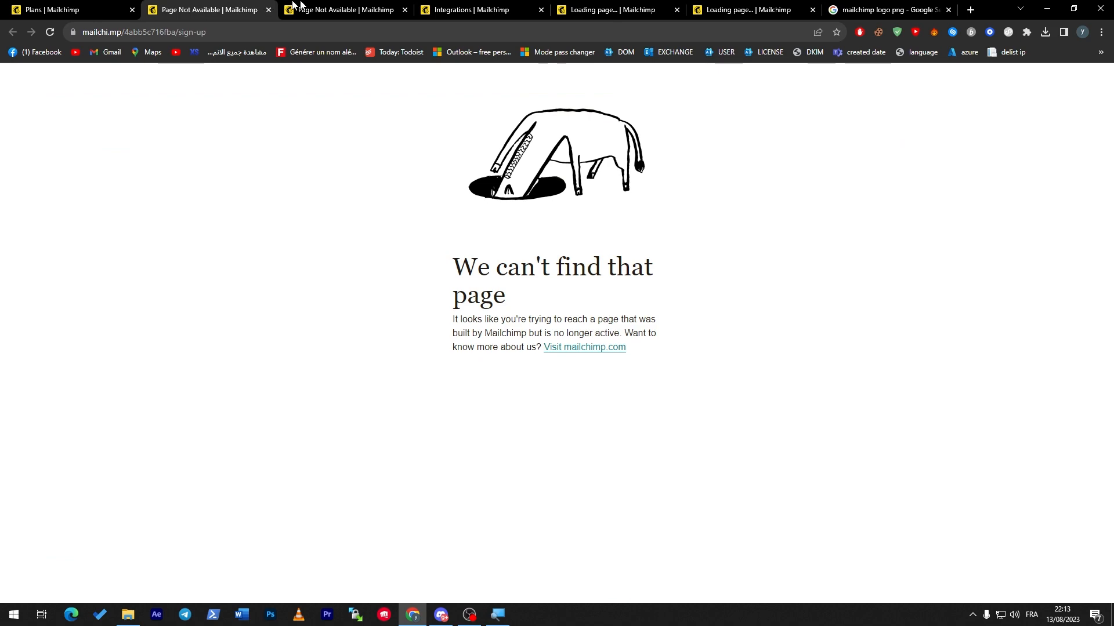
pyautogui.click(268, 11)
pyautogui.click(268, 11)
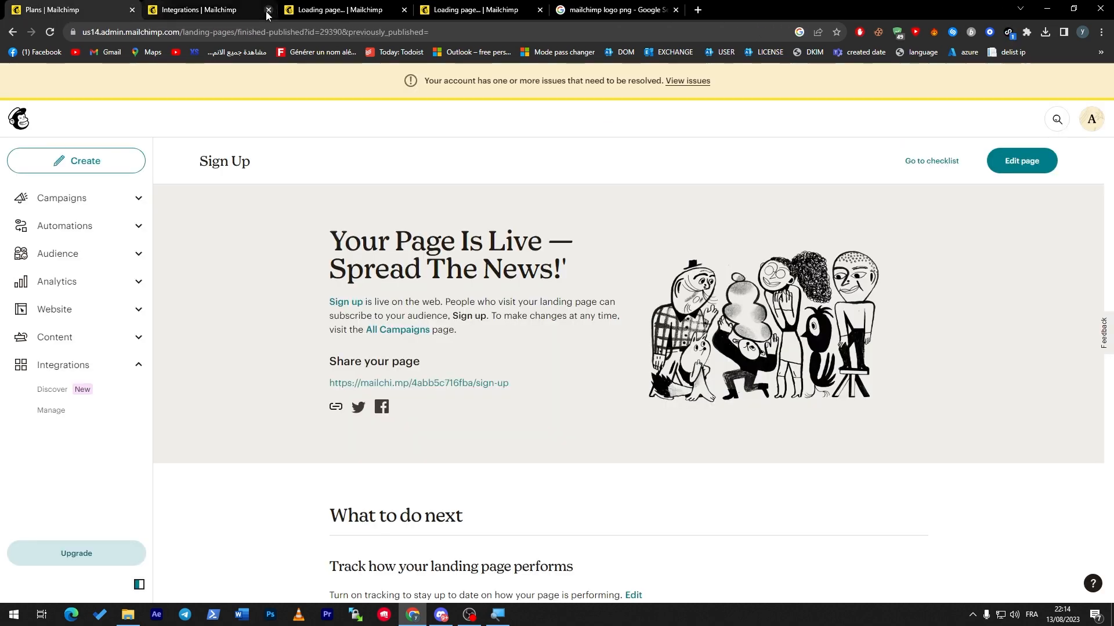
pyautogui.click(244, 8)
pyautogui.click(76, 10)
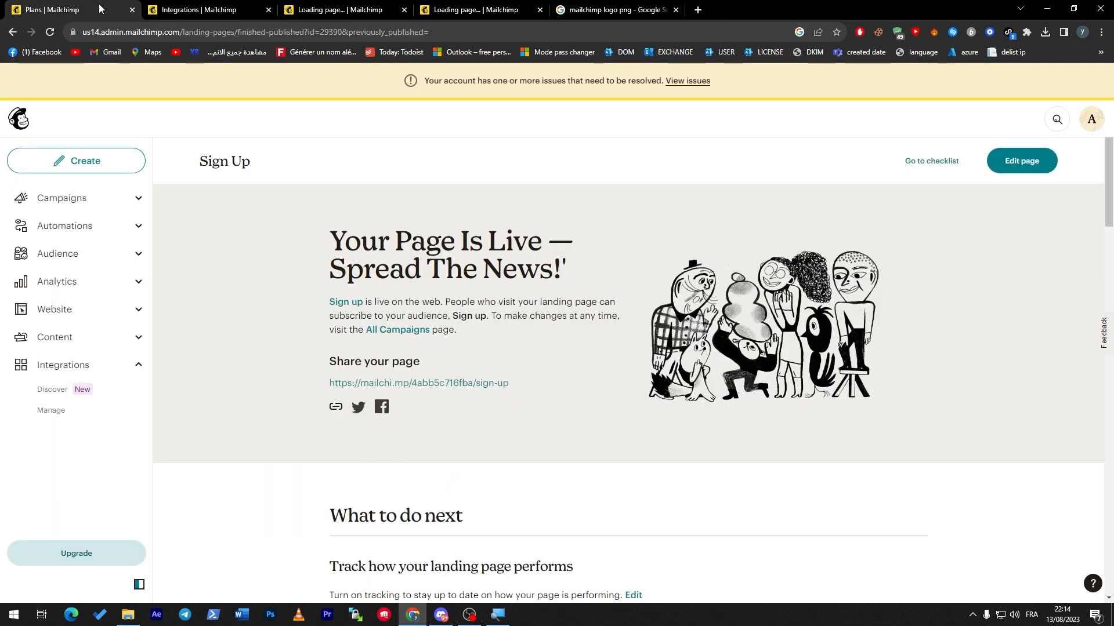